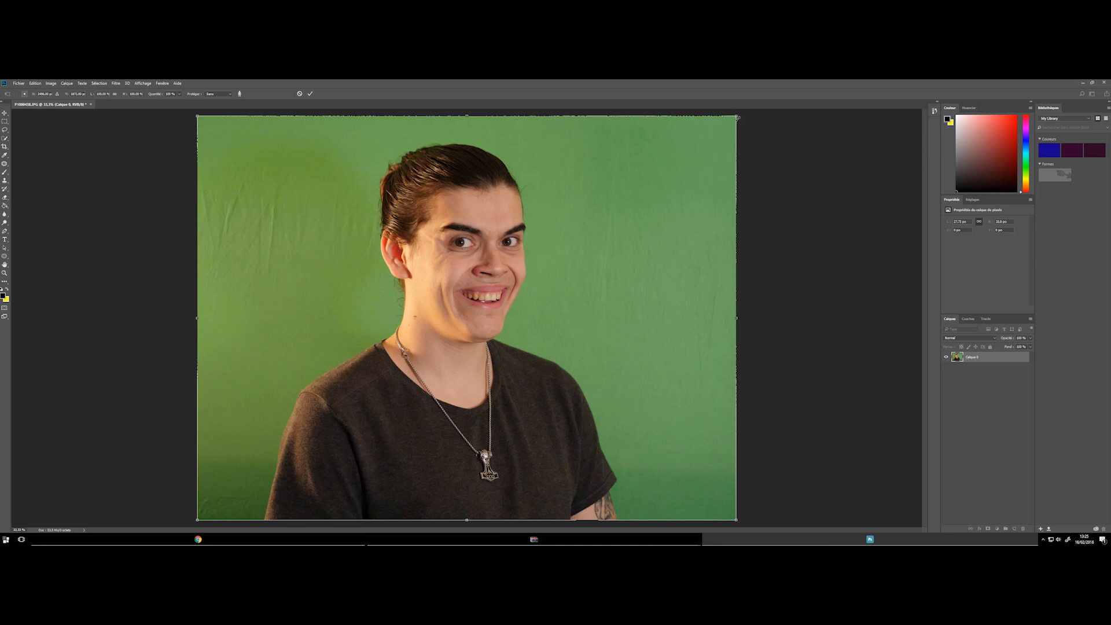
left_click_drag(736, 115, 710, 127)
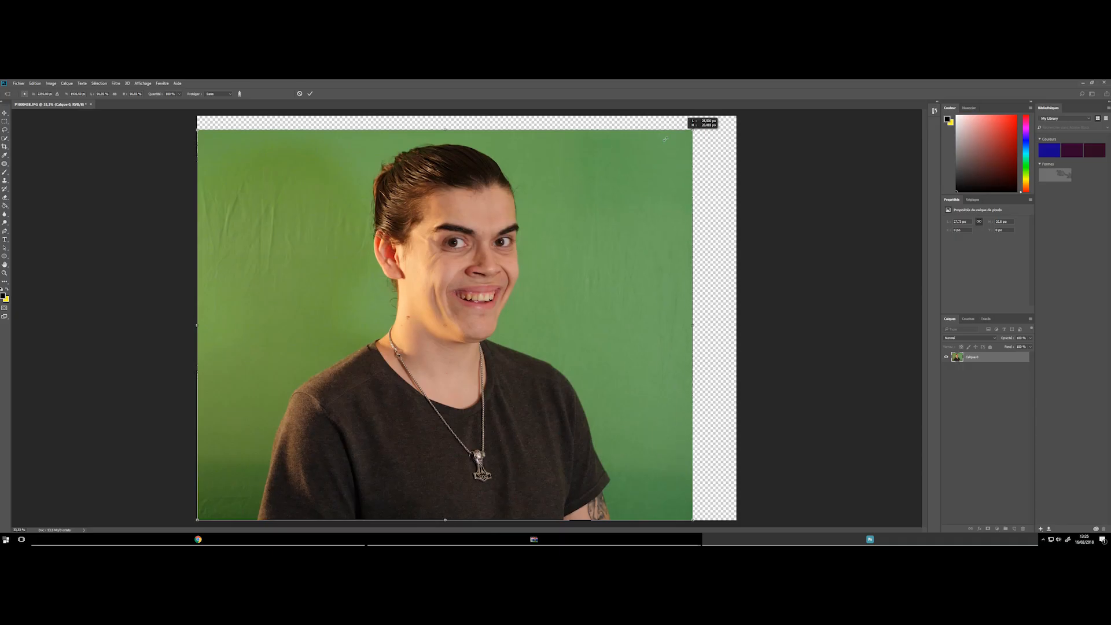
left_click_drag(690, 137, 250, 452)
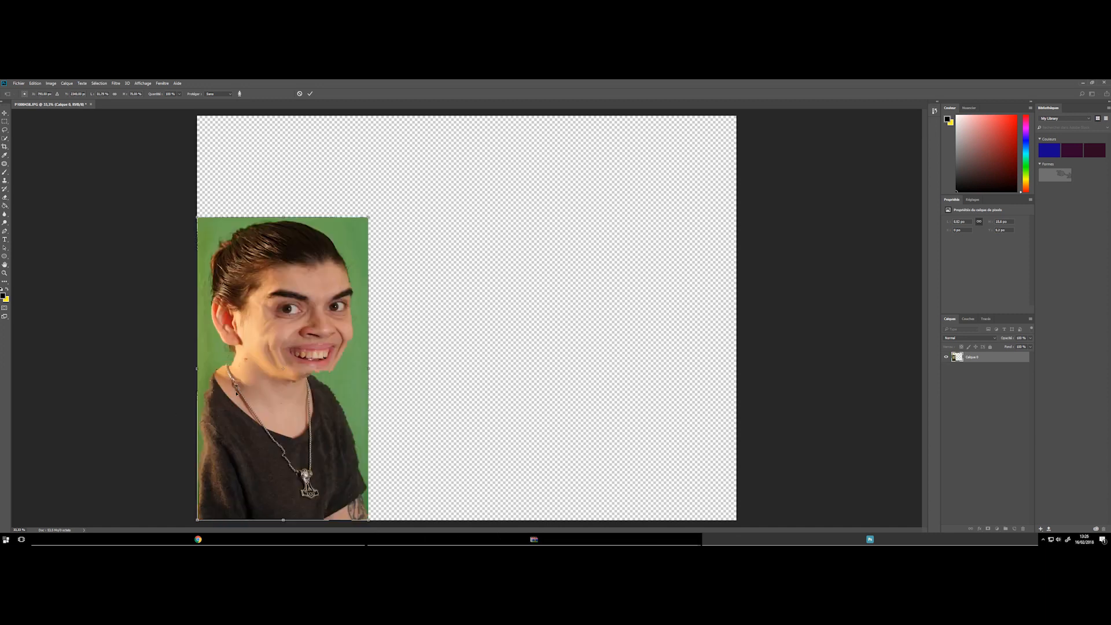
key("ctrl+plus")
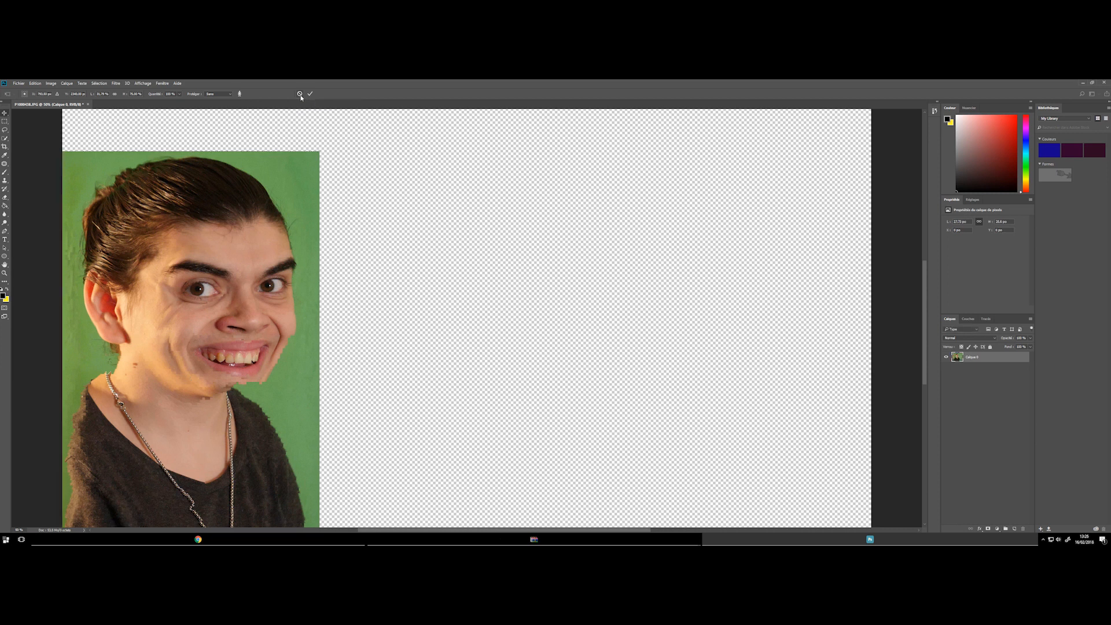
left_click(300, 94)
key("ctrl+minus")
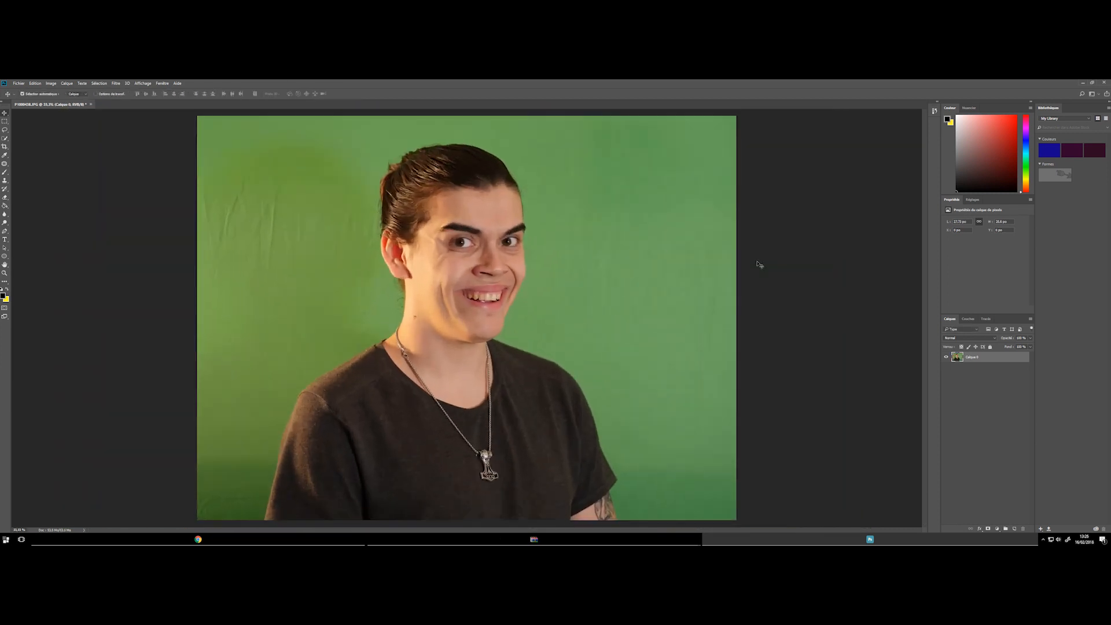
Step: Select the man against the green backdrop with the Quick Selection tool and open the selection in Select and Mask
left_click(4, 138)
mouse_move(513, 255)
left_mouse_down()
mouse_move(439, 178)
mouse_move(441, 288)
mouse_move(490, 398)
left_mouse_up()
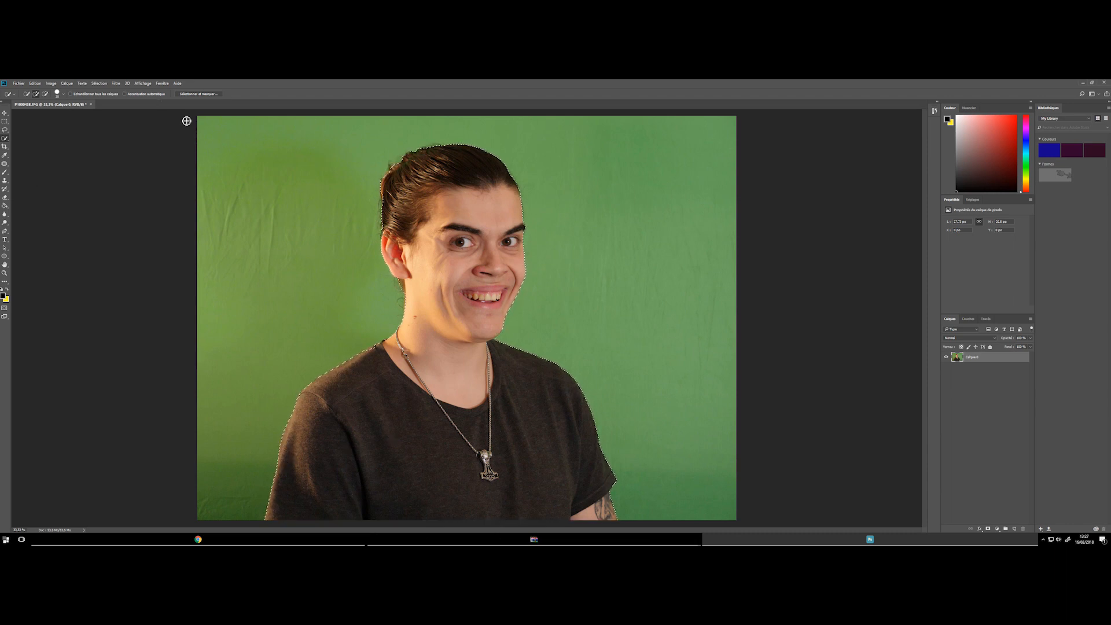
left_click(198, 94)
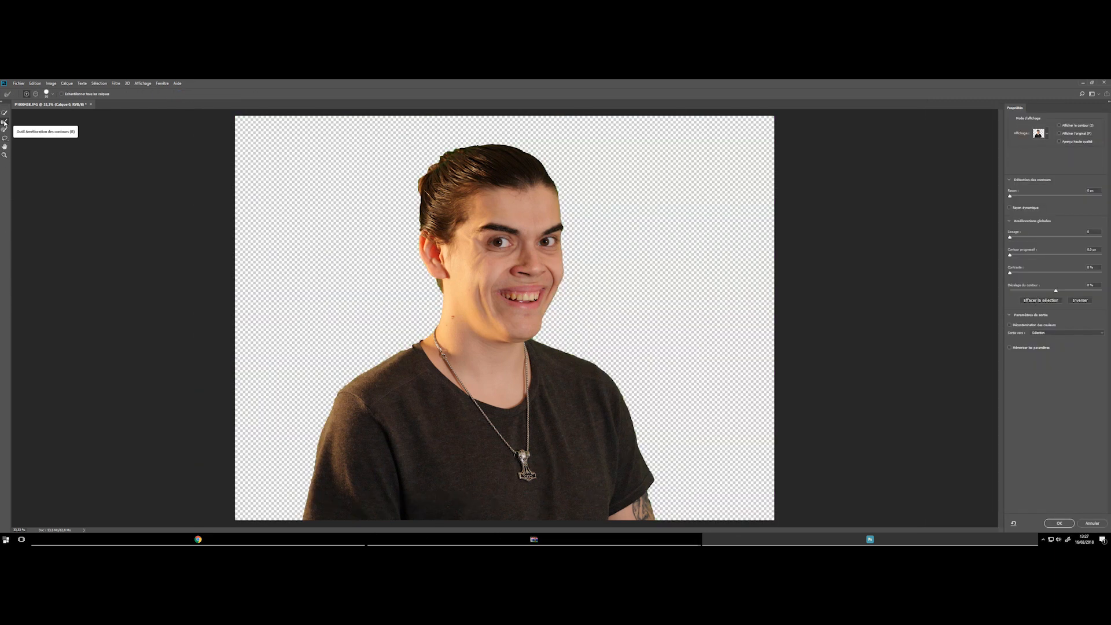
Step: Try refining the hair edge with the Refine Edge brush at a larger size, and undo the strokes
left_click(52, 94)
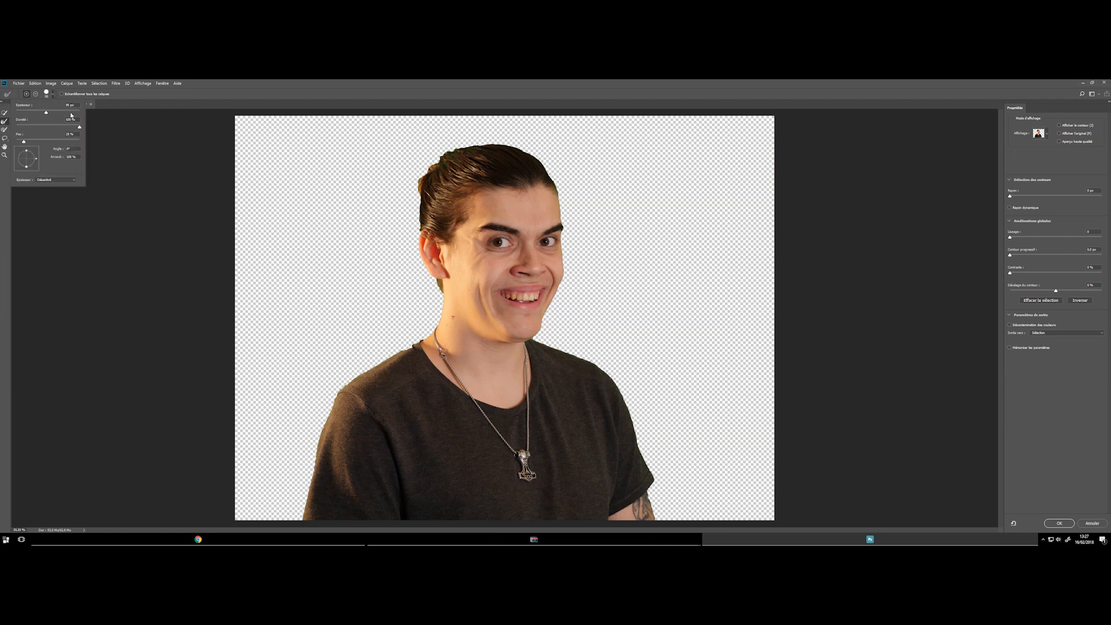
left_click_drag(72, 116, 68, 117)
mouse_move(426, 181)
left_mouse_down()
mouse_move(422, 196)
mouse_move(444, 161)
mouse_move(475, 148)
left_mouse_up()
key("ctrl+z")
key("ctrl+alt+z")
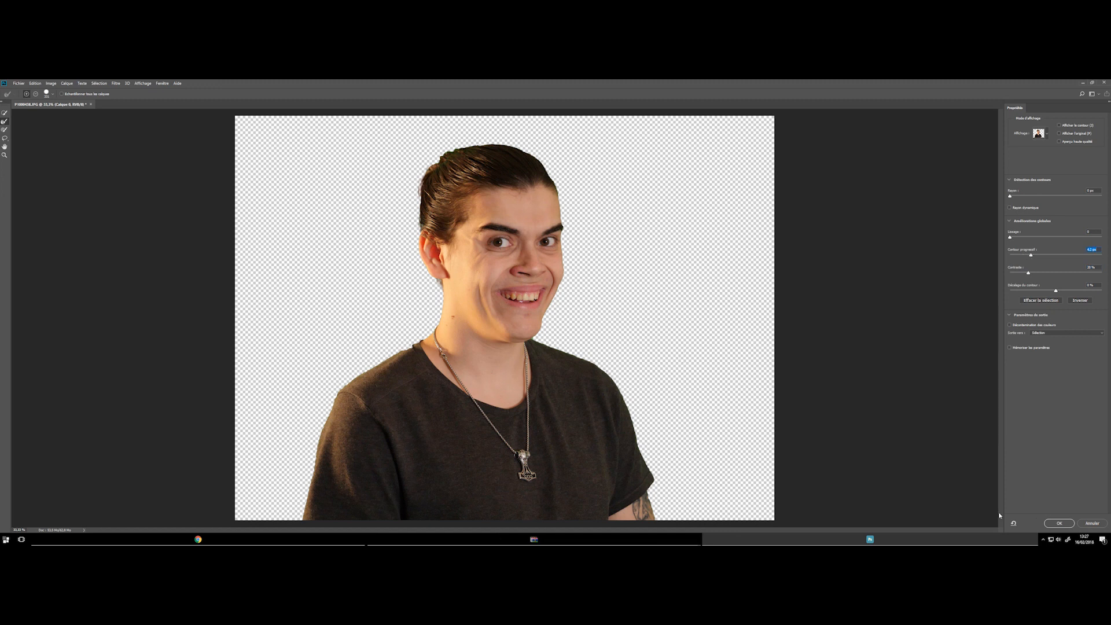
Step: Accept the refined selection with its contrast at 20% and use it as a layer mask on the portrait
left_click(1060, 524)
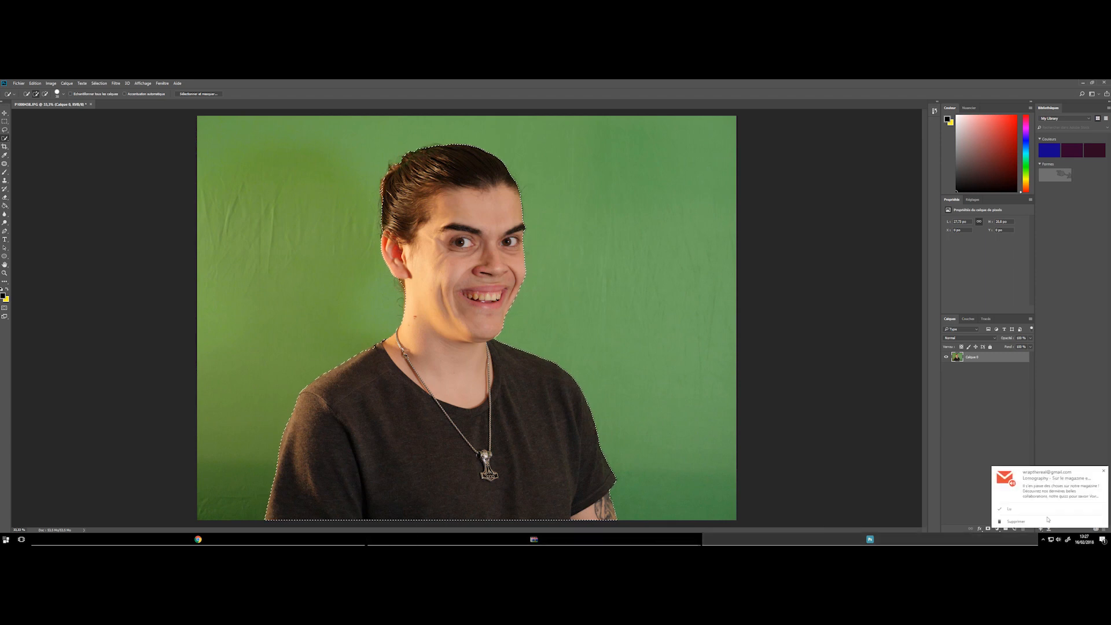
left_click(988, 529)
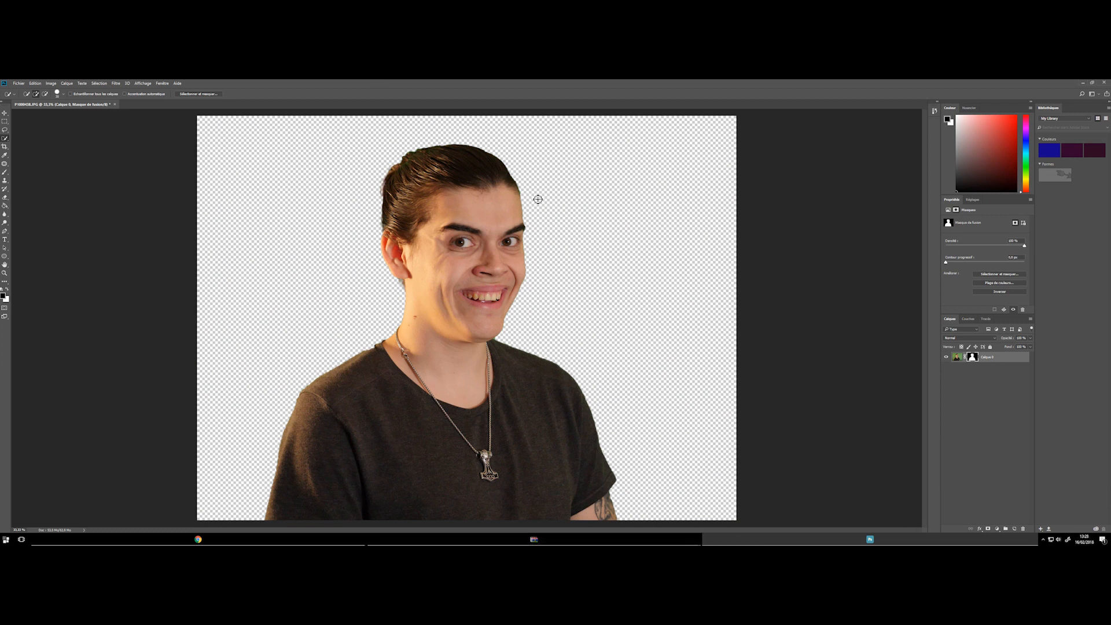
Step: Add a new empty layer and place it beneath the masked portrait layer
left_click(1014, 529)
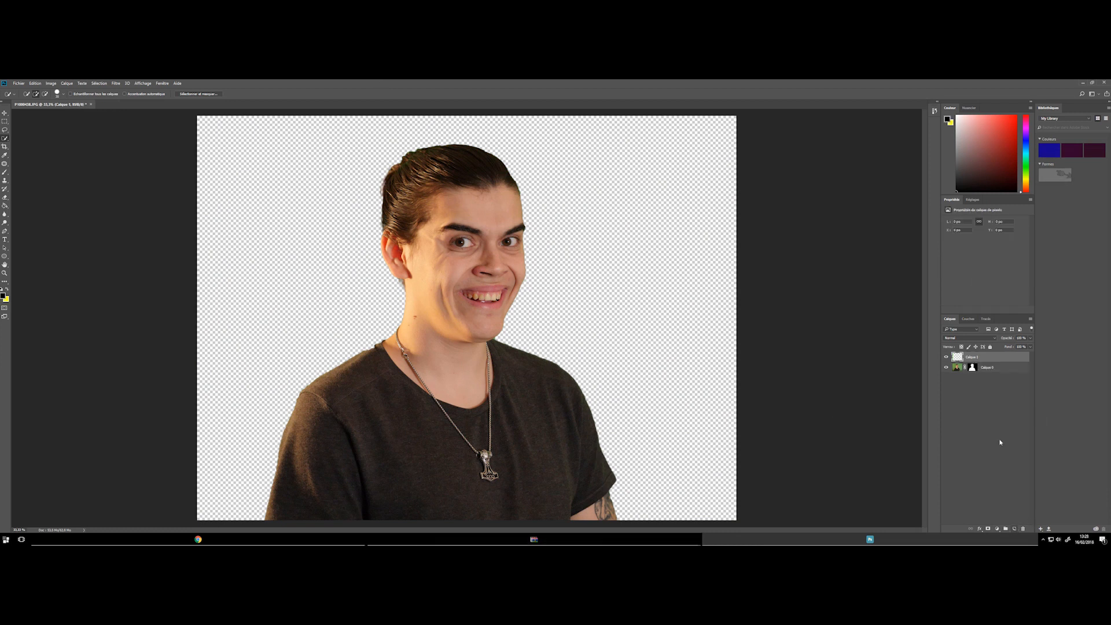
left_click_drag(977, 358, 979, 374)
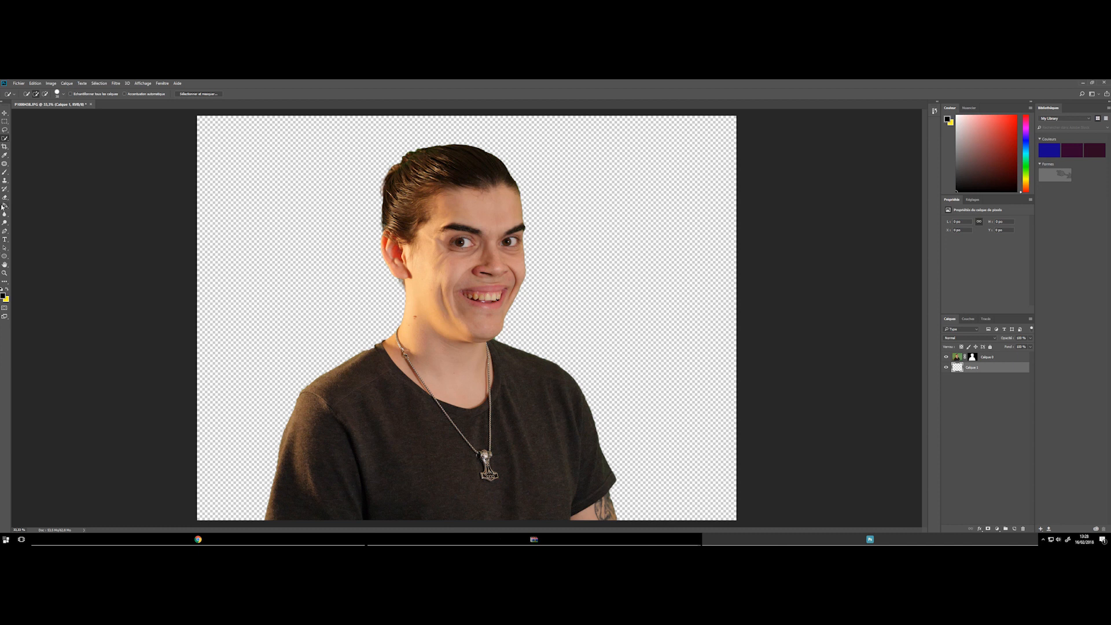
Step: Set the foreground colour to dark blue-grey #2d3740 and fill the empty background layer with it
left_click(3, 289)
left_click(7, 290)
left_click(3, 295)
left_click(473, 263)
mouse_move(473, 263)
left_mouse_down()
mouse_move(507, 262)
mouse_move(463, 264)
mouse_move(488, 268)
left_mouse_up()
left_click(555, 244)
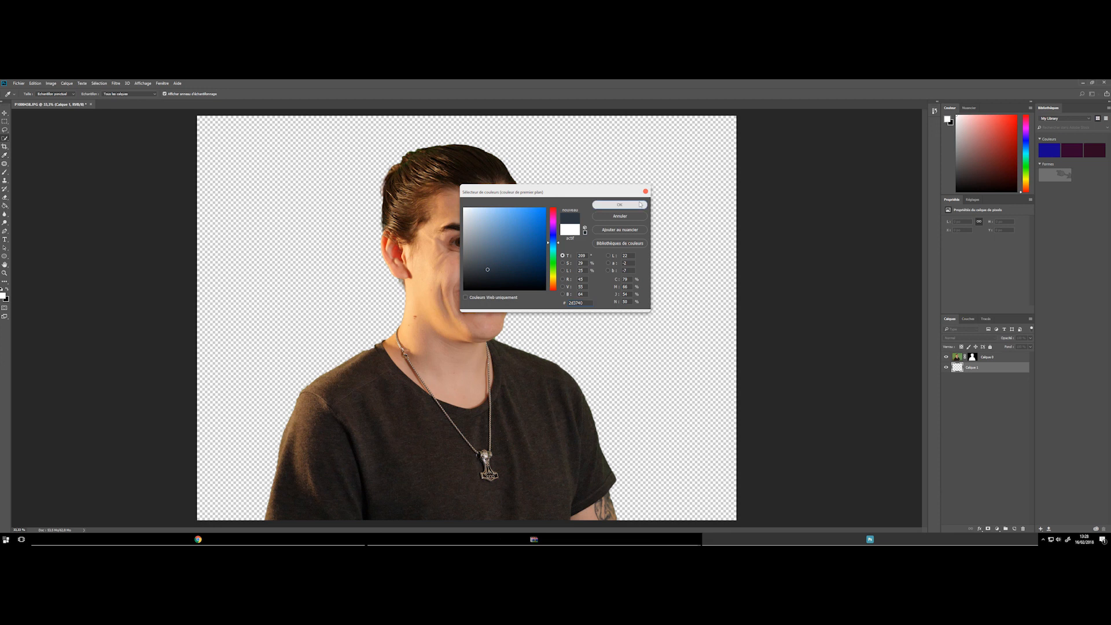
left_click(619, 205)
key("w")
left_click(5, 205)
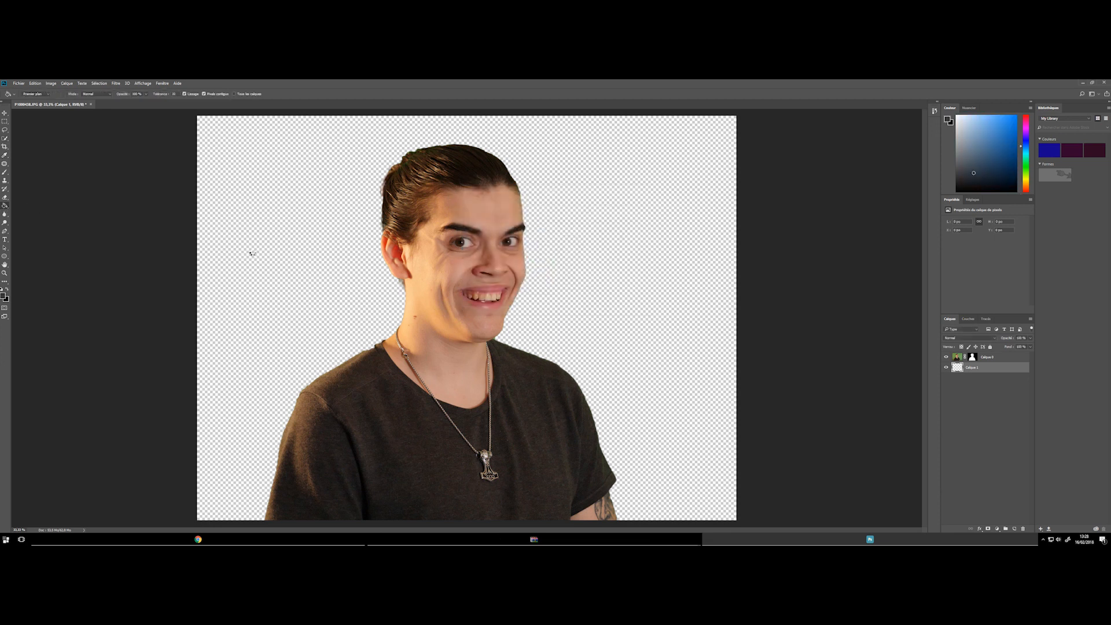
left_click(267, 256)
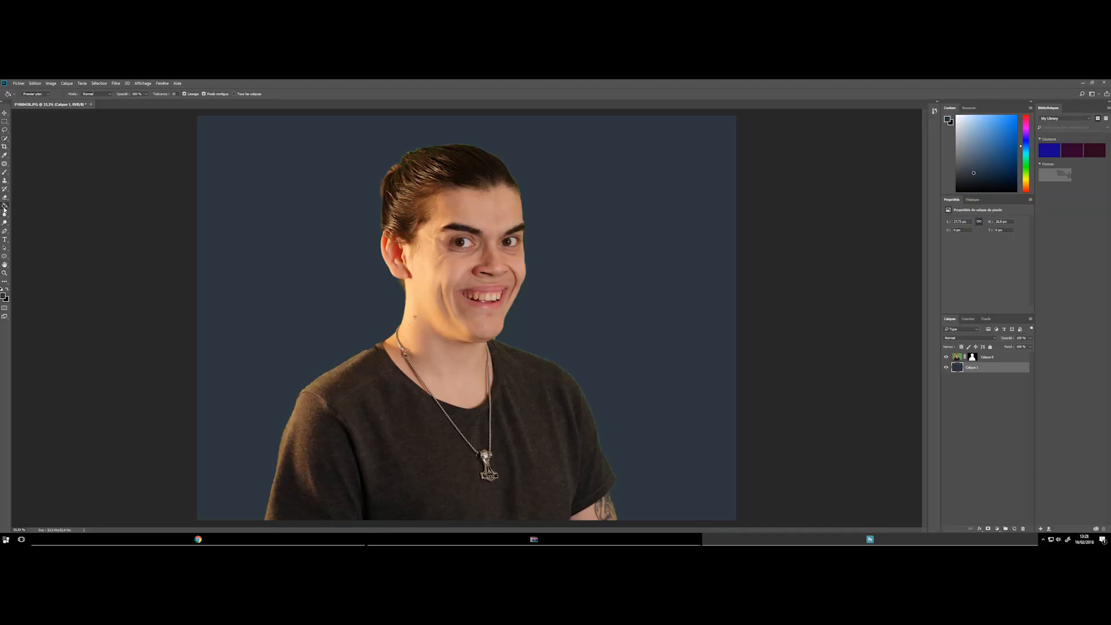
Step: Add a gradient fill layer above the blue-grey background using the black-to-white preset
left_click(997, 528)
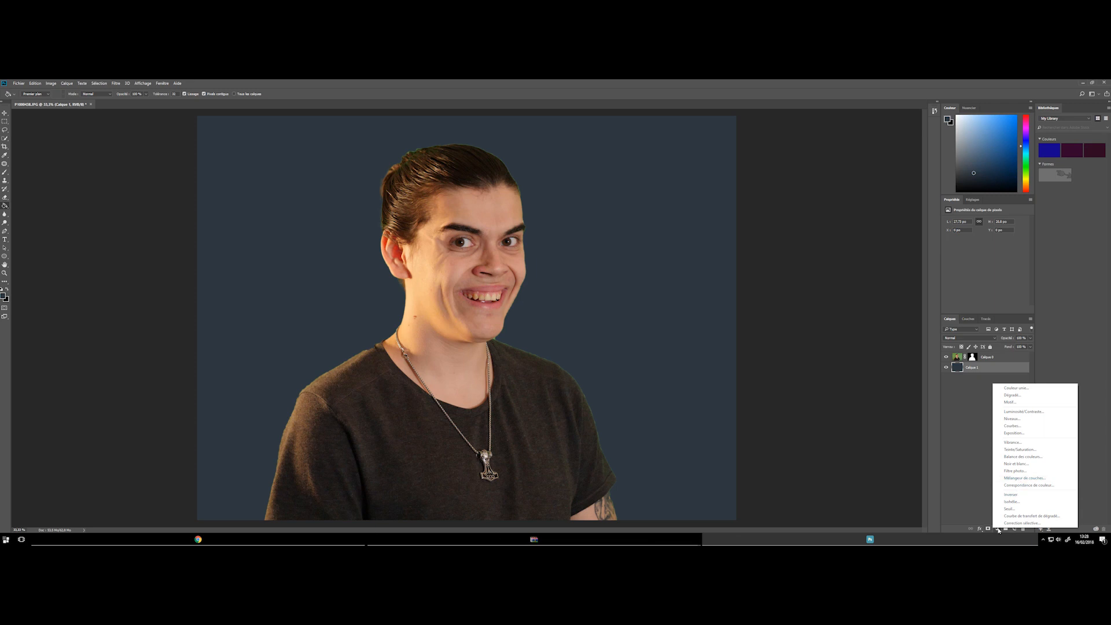
left_click(1012, 395)
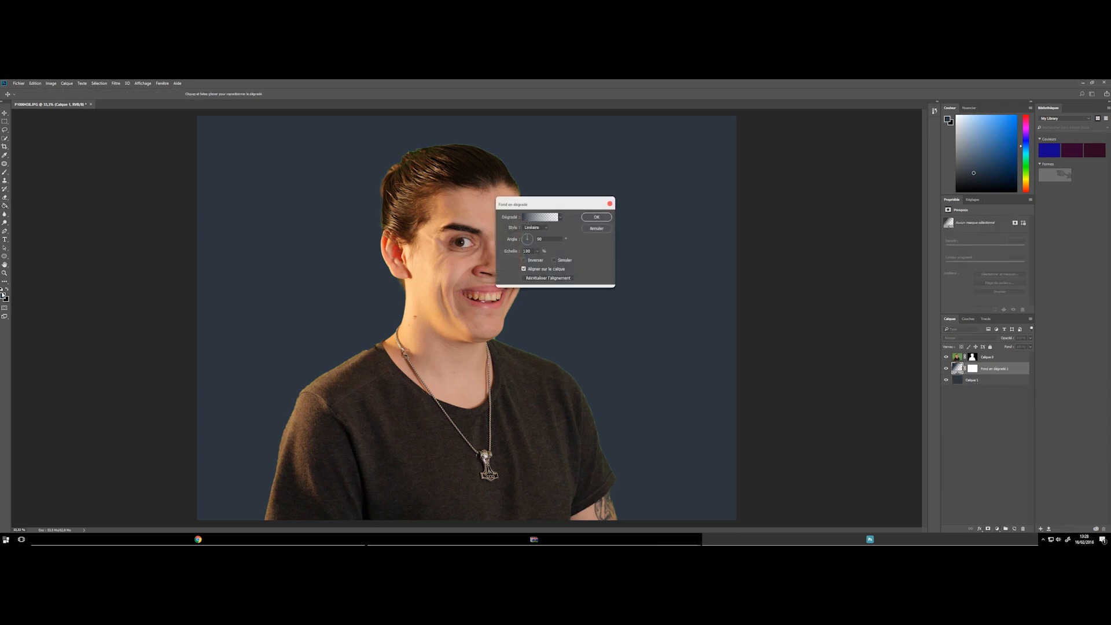
left_click(527, 217)
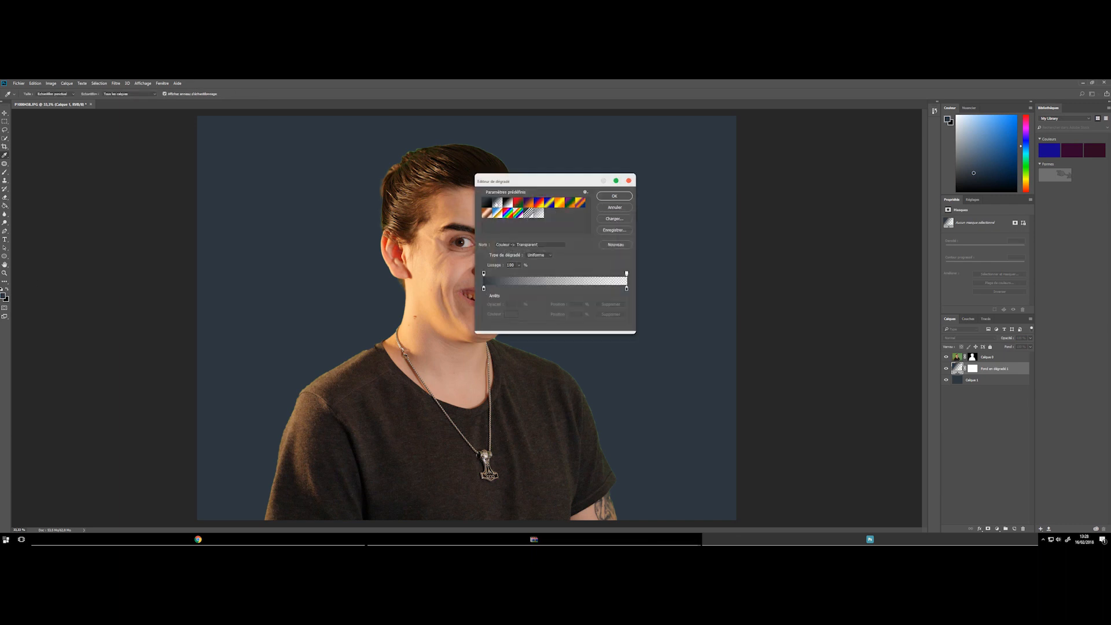
left_click(508, 202)
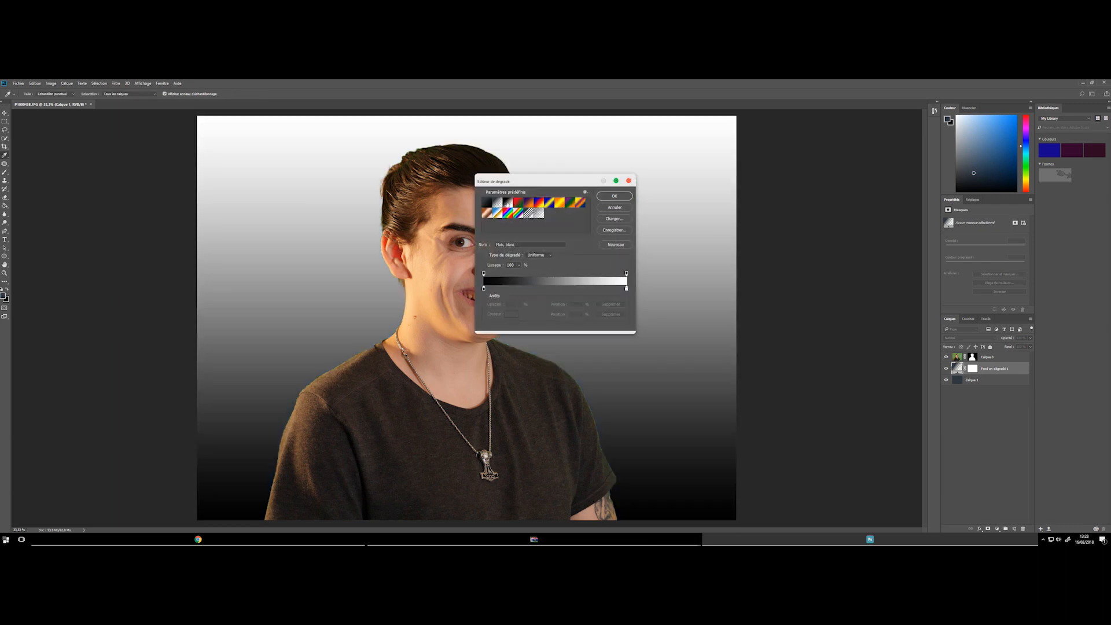
left_click(613, 196)
Step: Make the gradient radial and reversed at 133% scale, and set its layer's blend mode to Overlay (Incrustation)
left_click(542, 228)
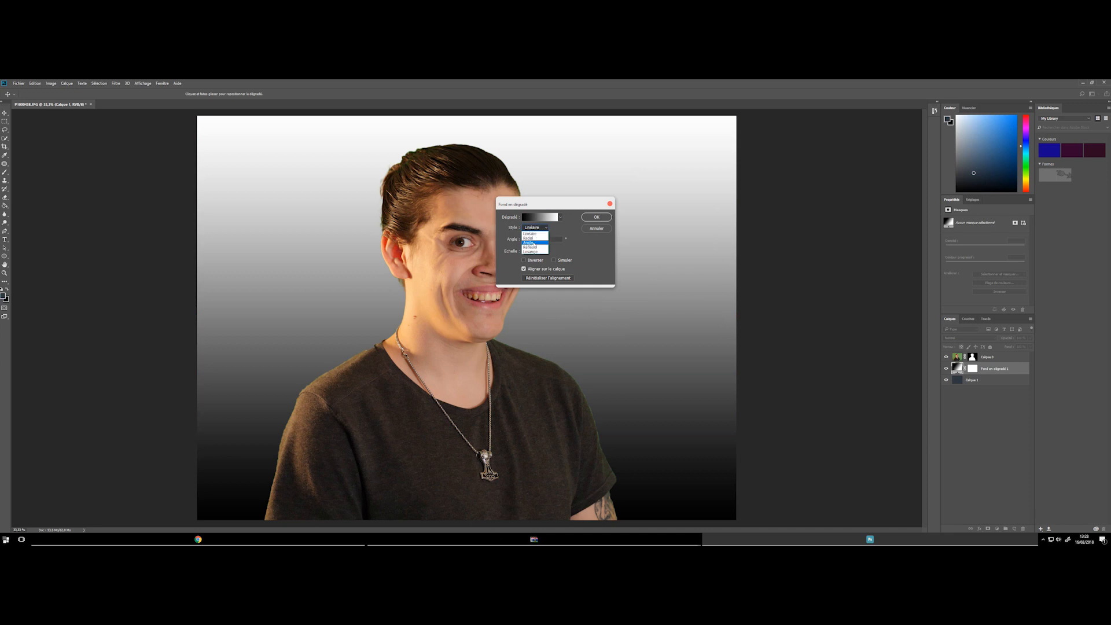
left_click(536, 241)
left_click(534, 261)
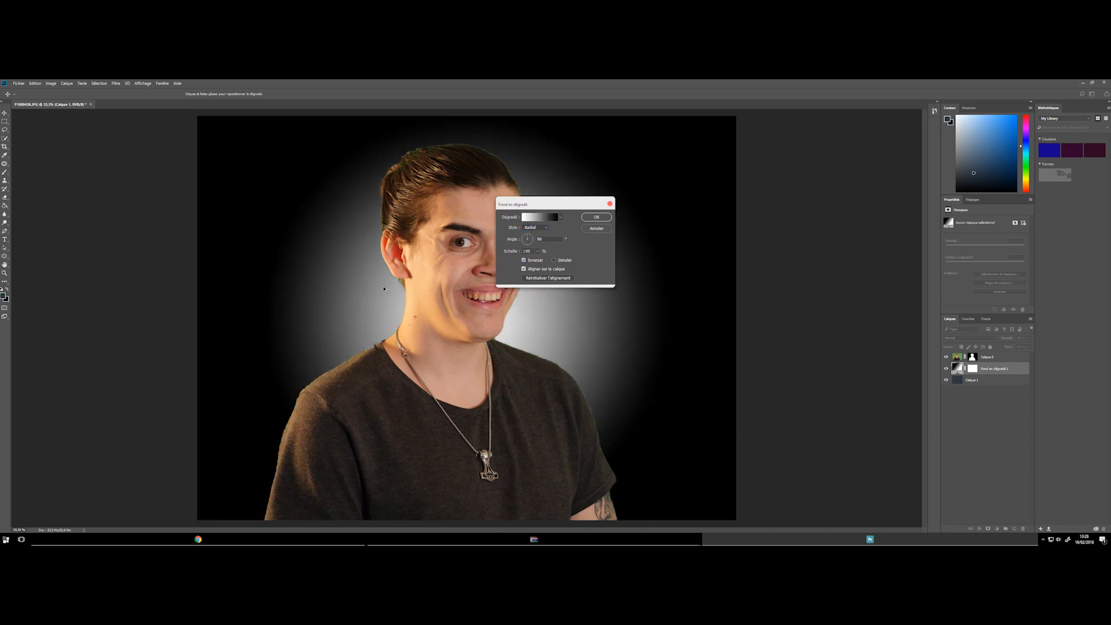
mouse_move(520, 257)
left_mouse_down()
mouse_move(528, 253)
mouse_move(493, 255)
mouse_move(507, 251)
left_mouse_up()
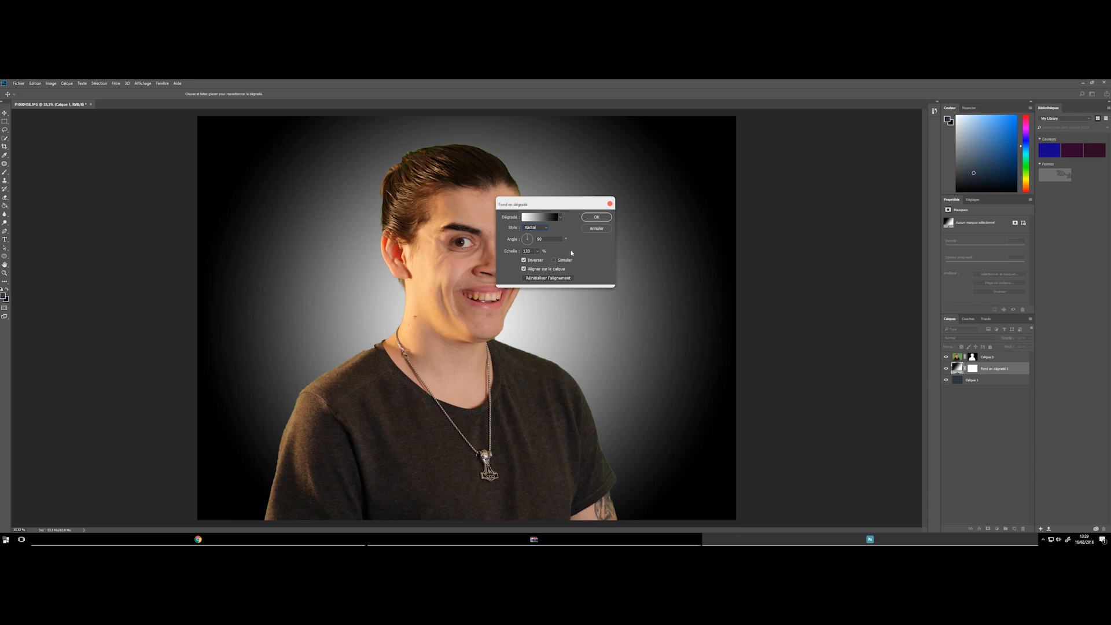
left_click(596, 218)
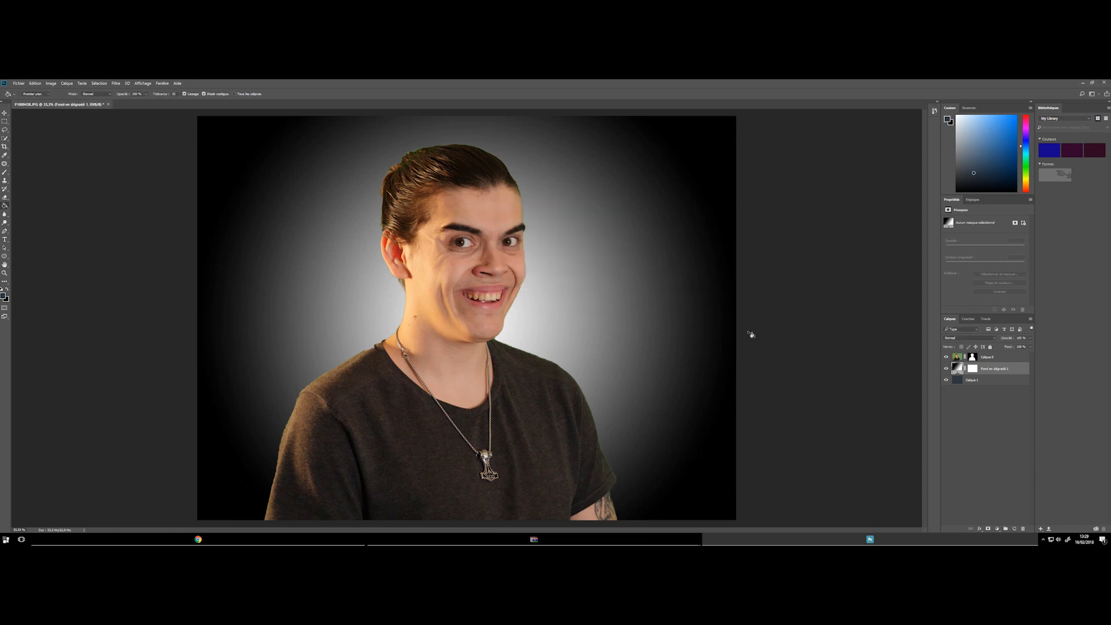
left_click(976, 338)
left_click(950, 400)
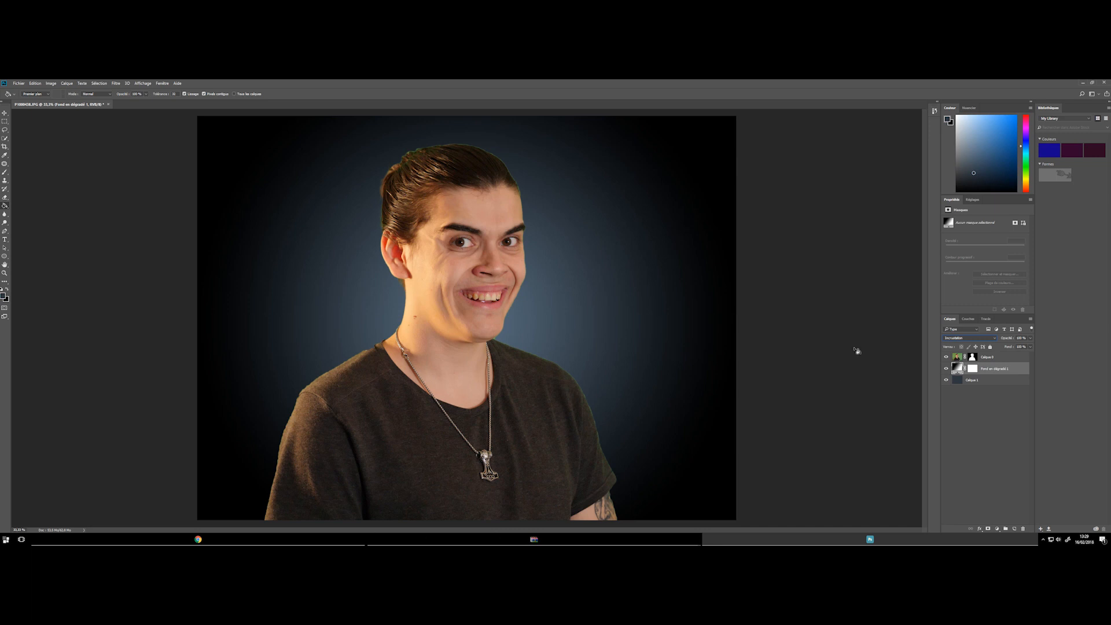
Step: Add a new layer above the gradient and render Clouds (Nuages) on it with the default black and white colours
double_click(1014, 529)
key("Delete")
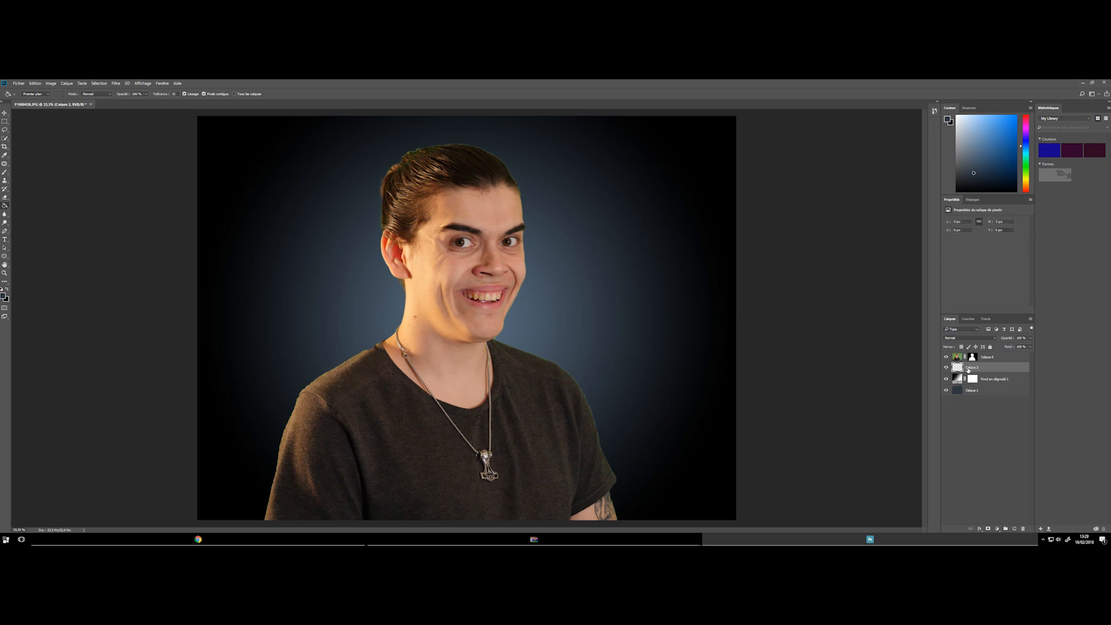
left_click(1010, 369)
left_click(2, 290)
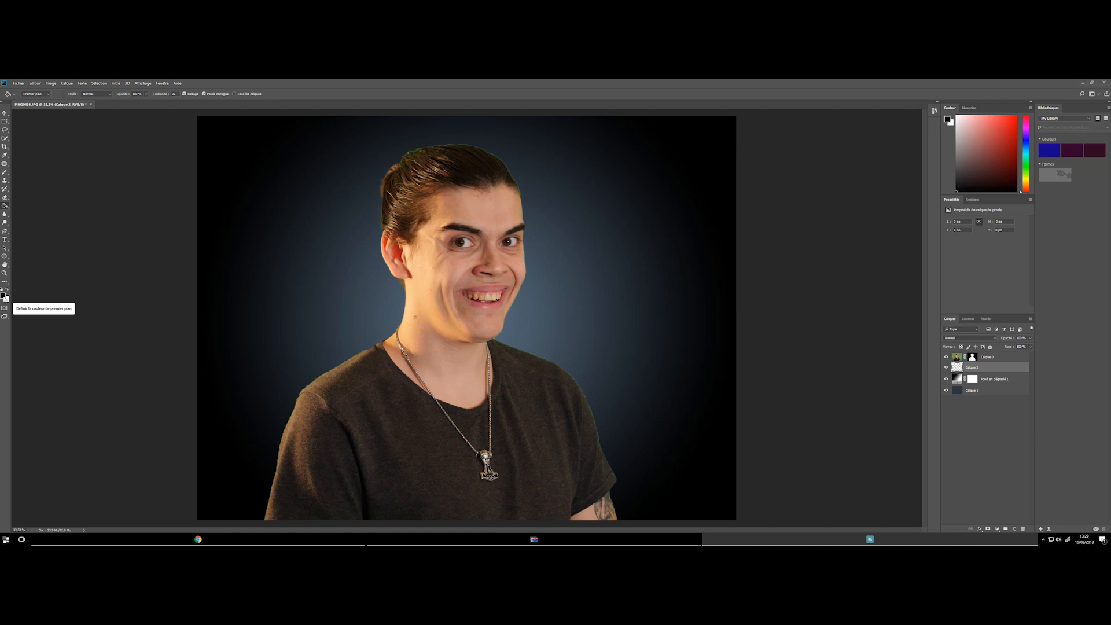
left_click(121, 84)
mouse_move(153, 192)
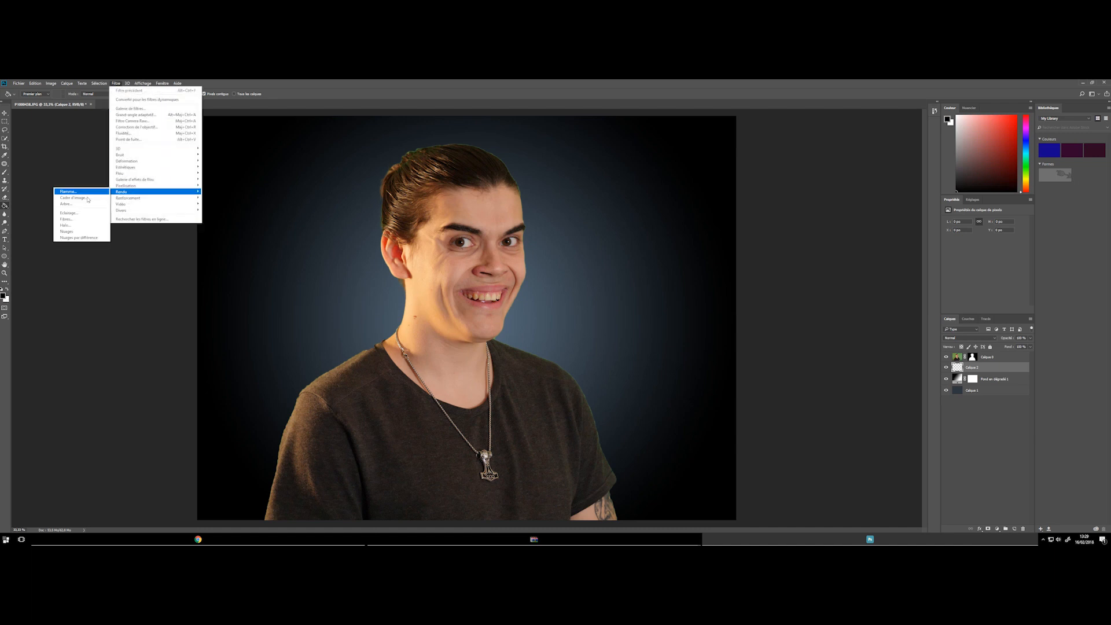
left_click(69, 232)
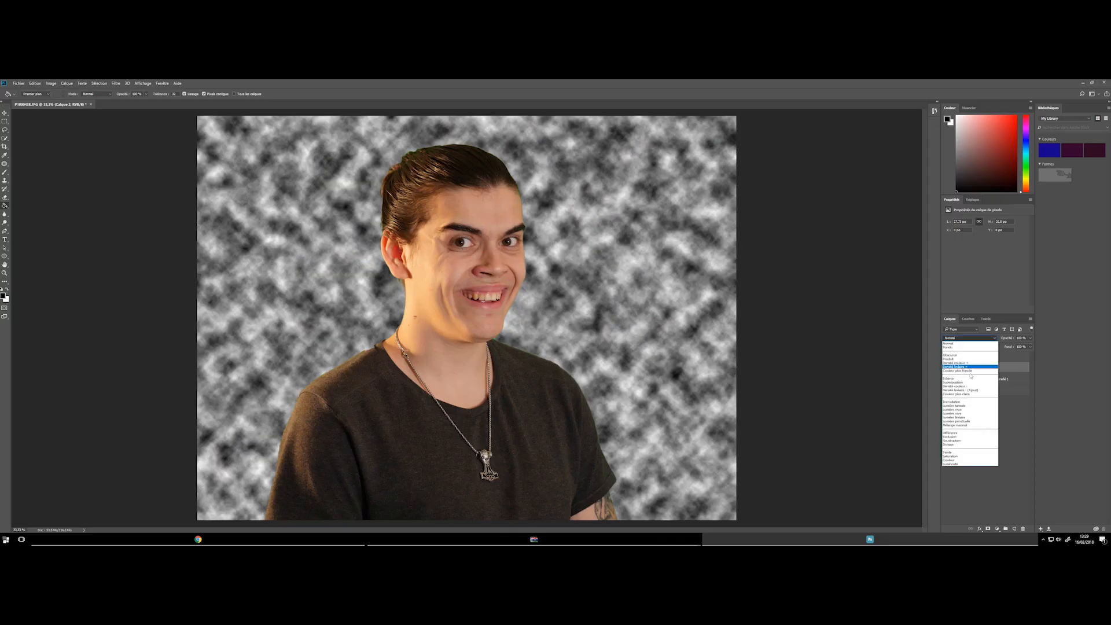
Step: Set the clouds layer's blend mode to Overlay (Incrustation)
left_click(957, 410)
left_click(964, 339)
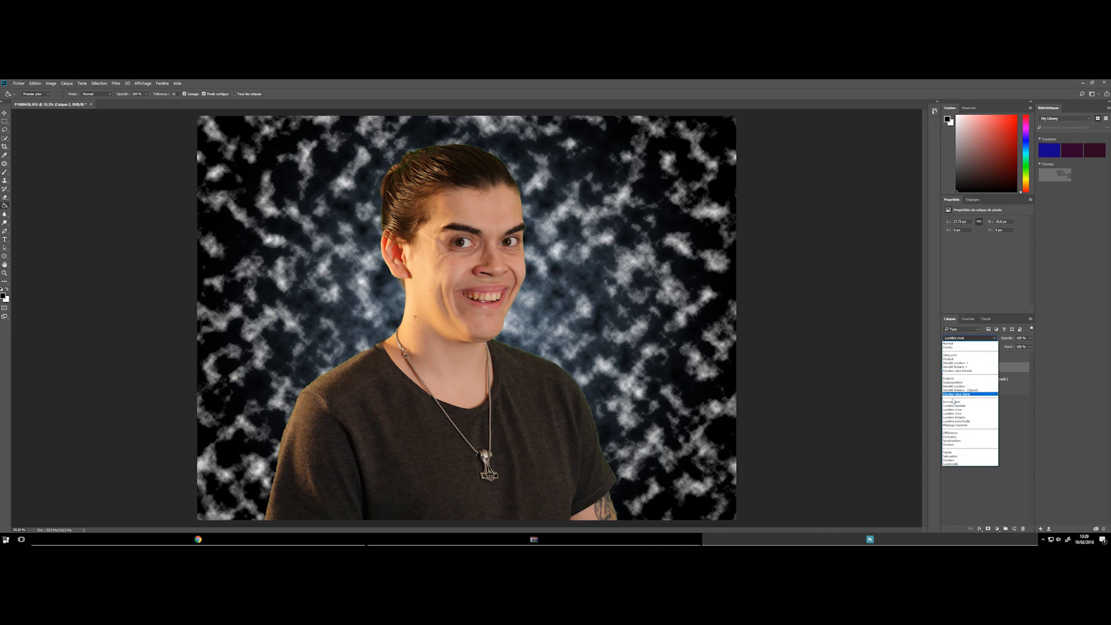
left_click(964, 401)
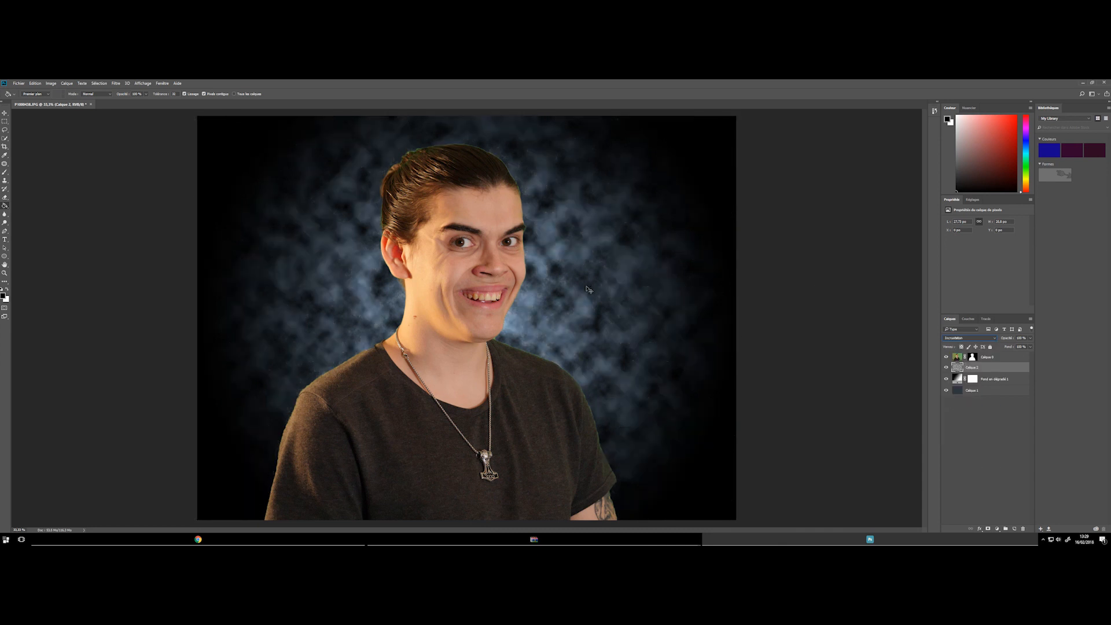
Step: Enlarge the clouds layer from its centre with Free Transform until it extends far beyond the canvas
key("ctrl+minus")
key("ctrl+minus")
key("ctrl+t")
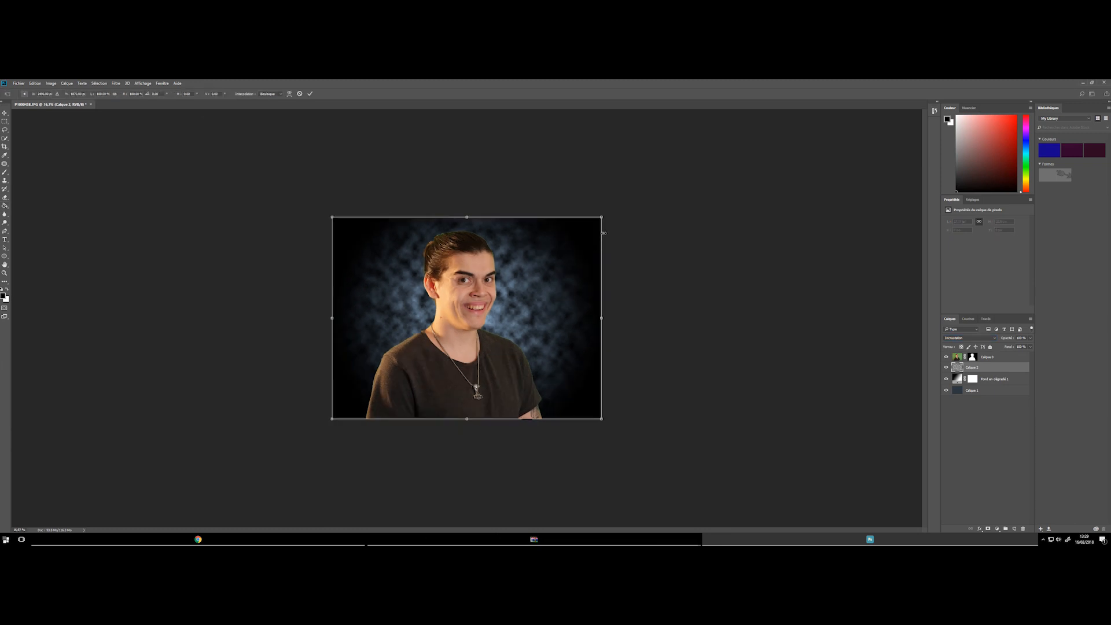
left_click_drag(602, 217, 930, 92)
left_click(311, 94)
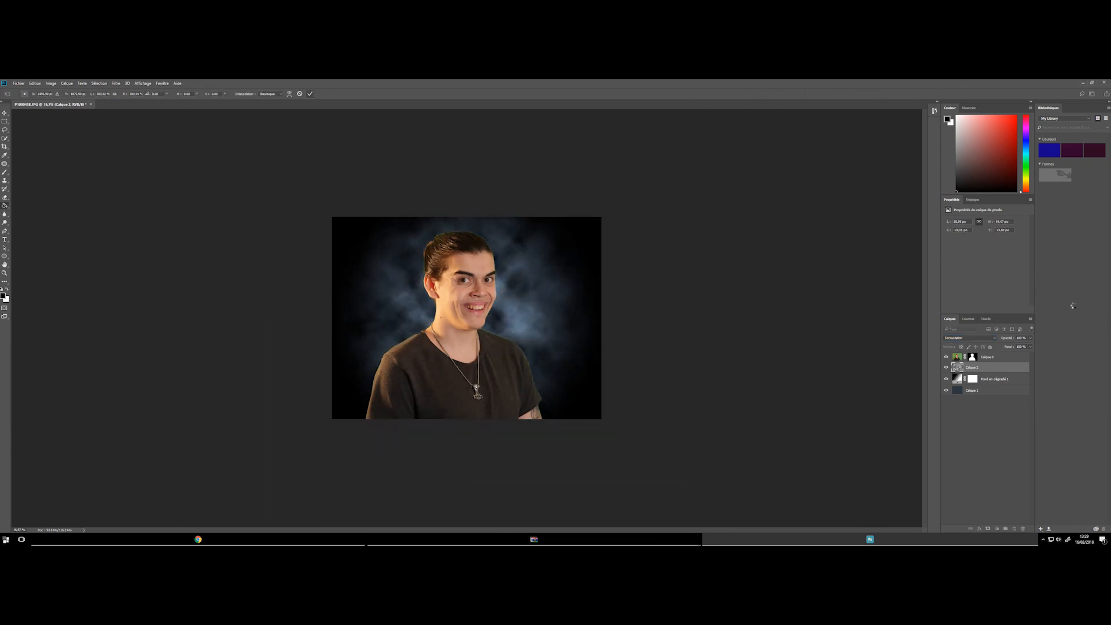
Step: Lower the opacity of the clouds layer to a faint haze behind the man
left_click_drag(1007, 340, 988, 339)
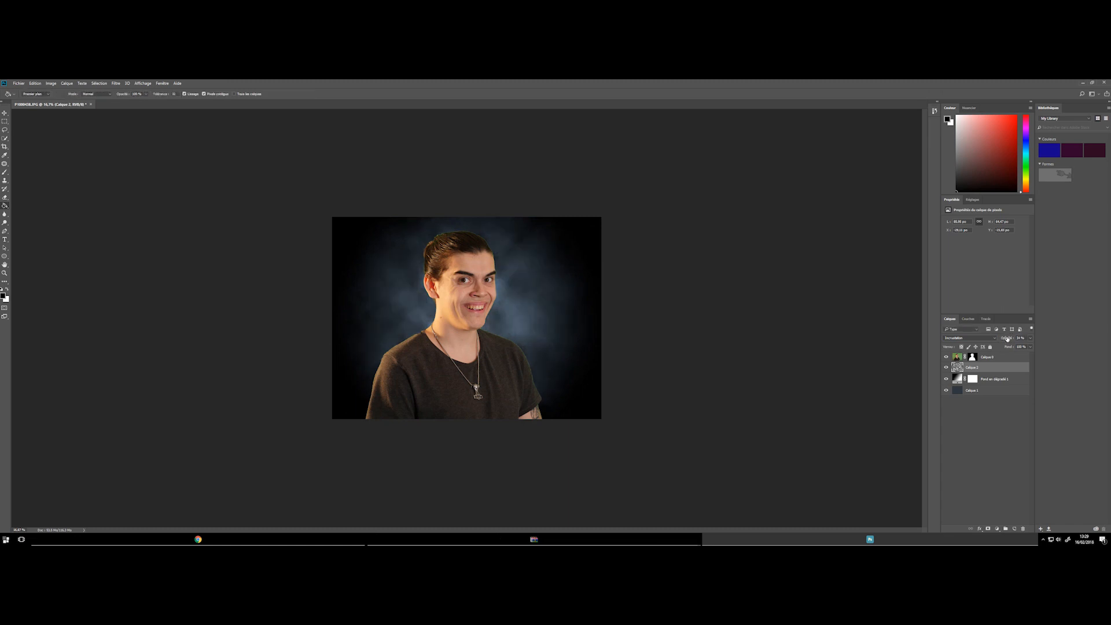
key("ctrl+plus")
key("ctrl+plus")
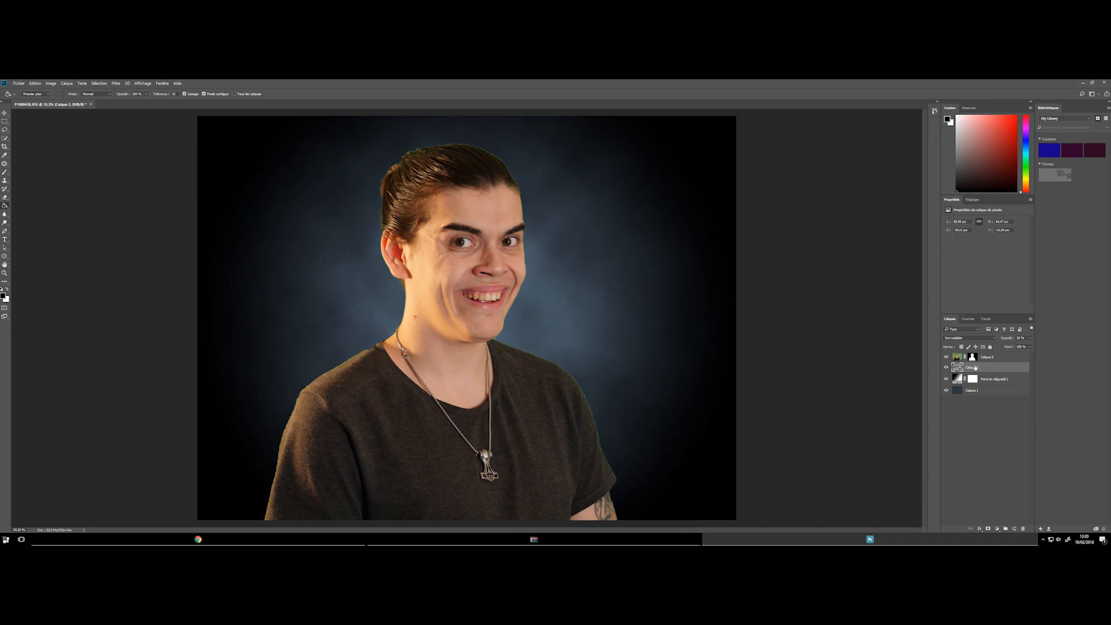
Step: Add a new layer above the clouds layer and fill it with black
left_click(1014, 529)
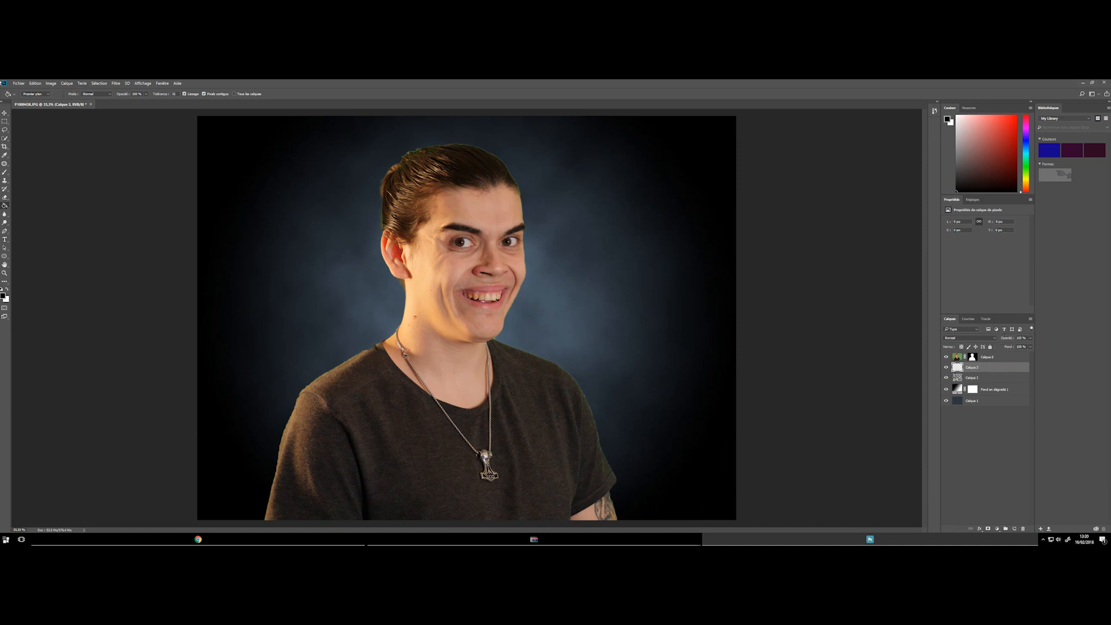
left_click(111, 83)
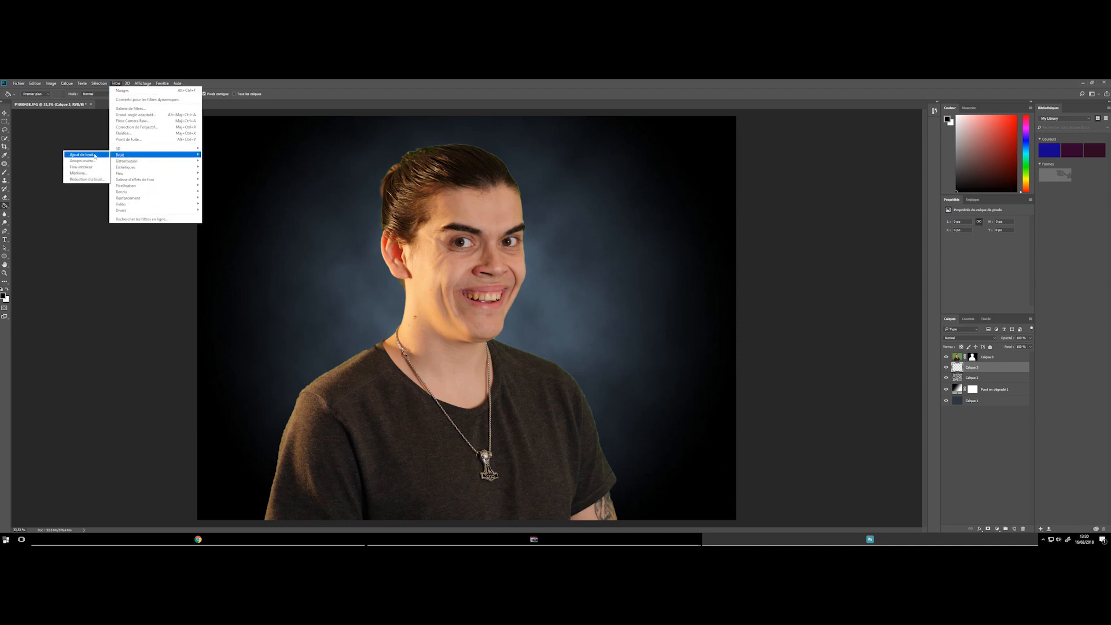
left_click(106, 156)
left_click(543, 248)
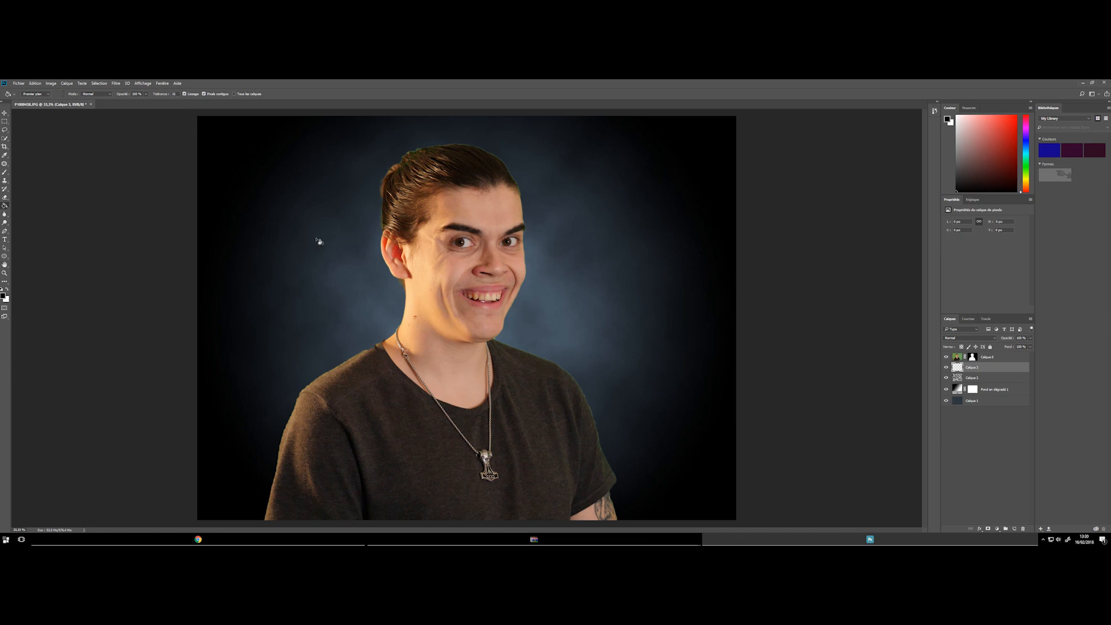
left_click(294, 262)
Step: Apply Add Noise (Ajout de bruit) to the black layer at about 63 %, with uniform distribution and Monochromatic enabled
left_click(115, 84)
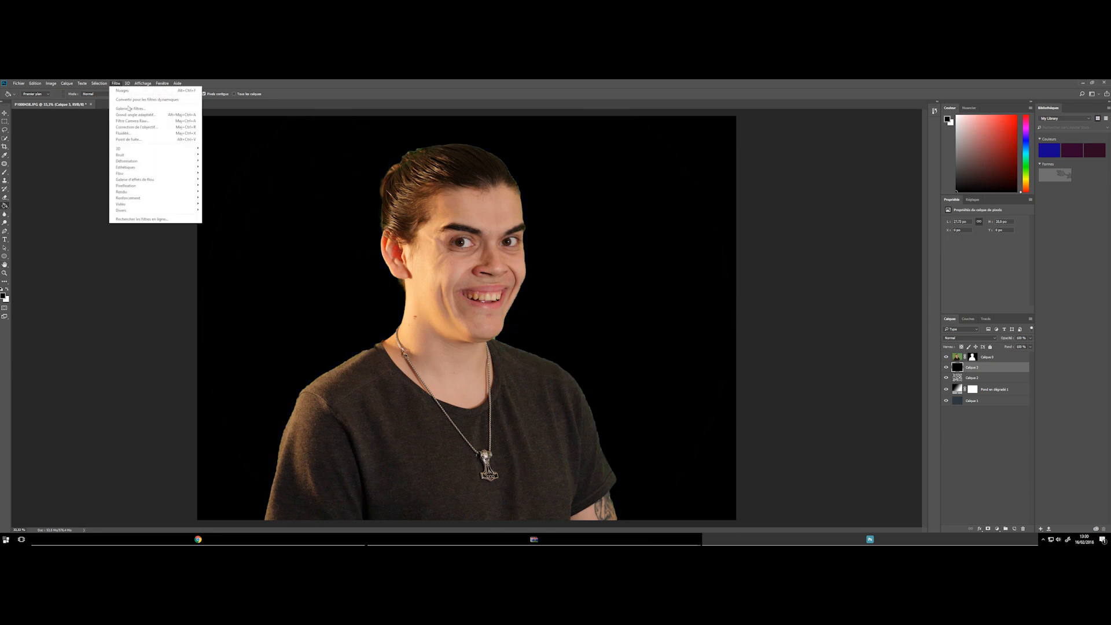
mouse_move(127, 155)
left_click(82, 154)
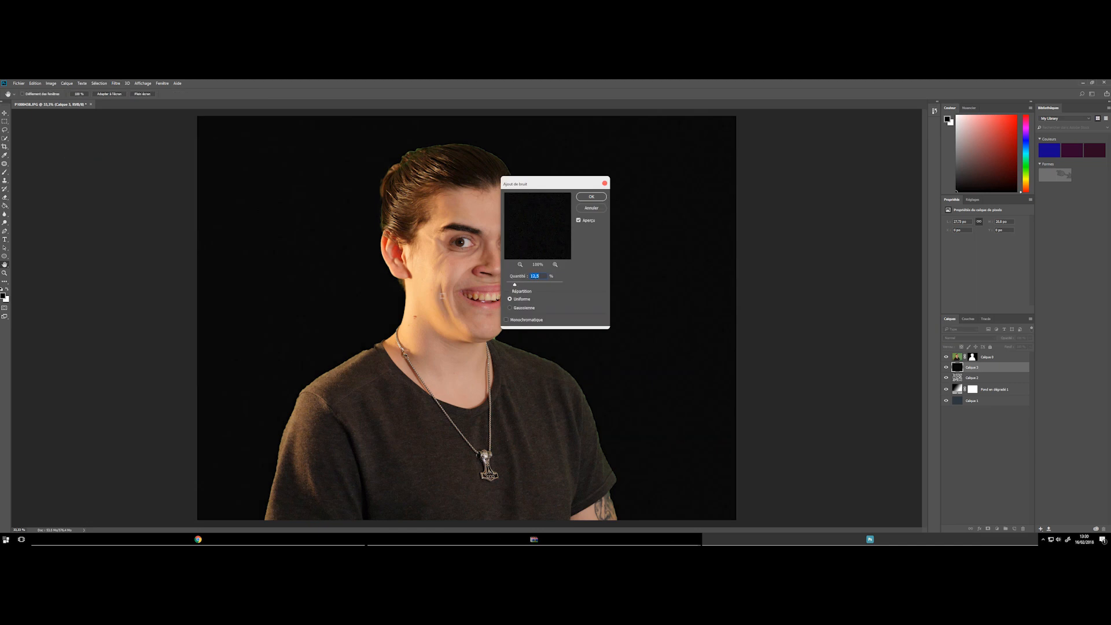
left_click_drag(514, 285, 532, 284)
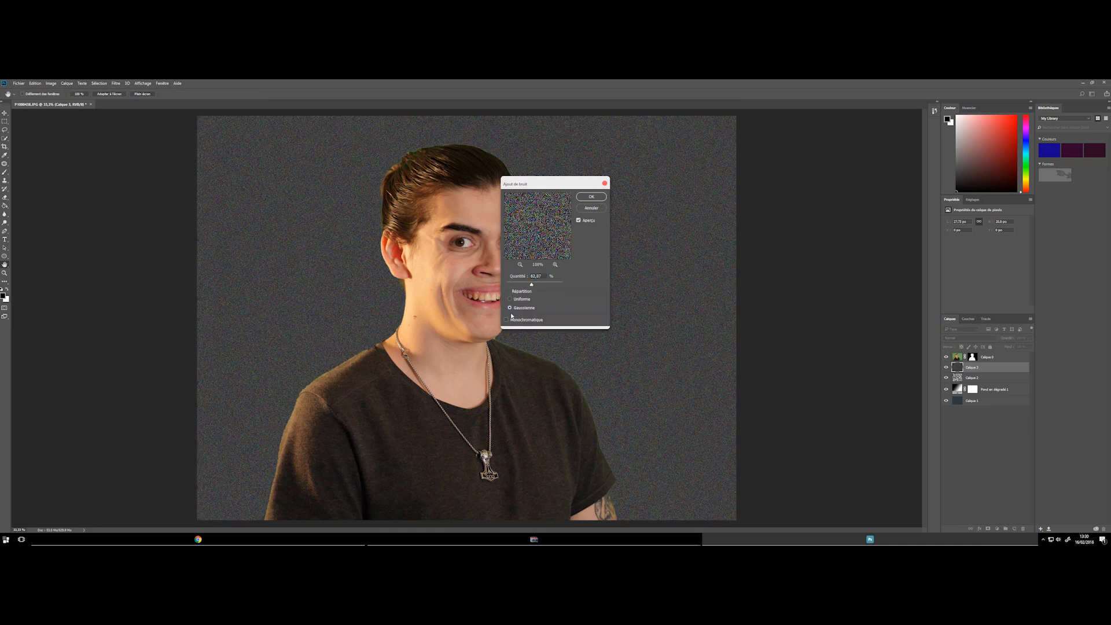
left_click(512, 322)
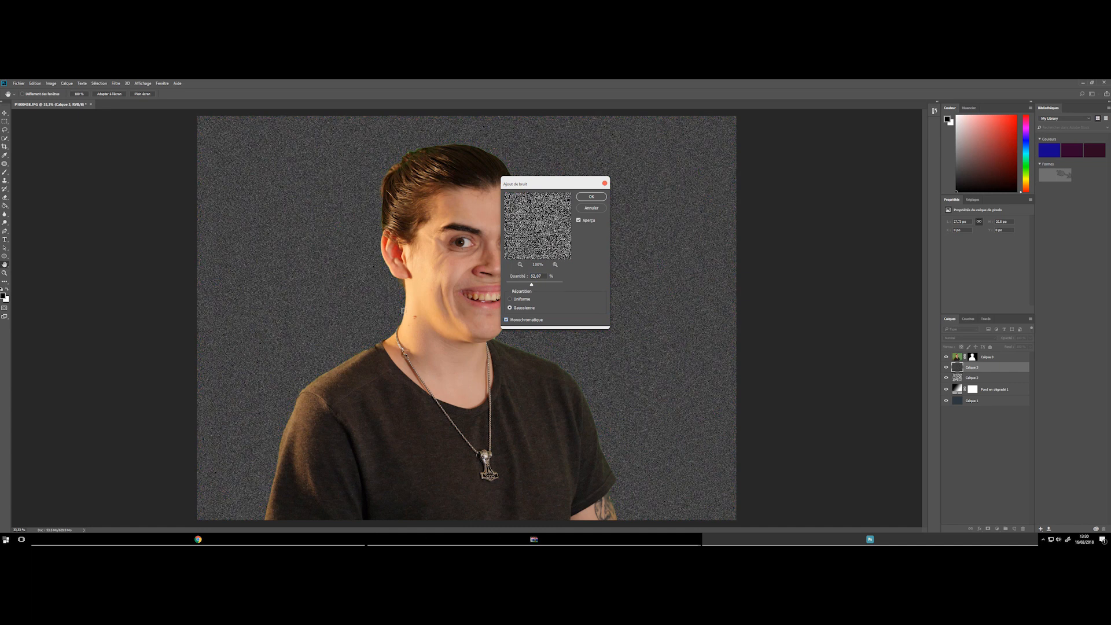
left_click(521, 300)
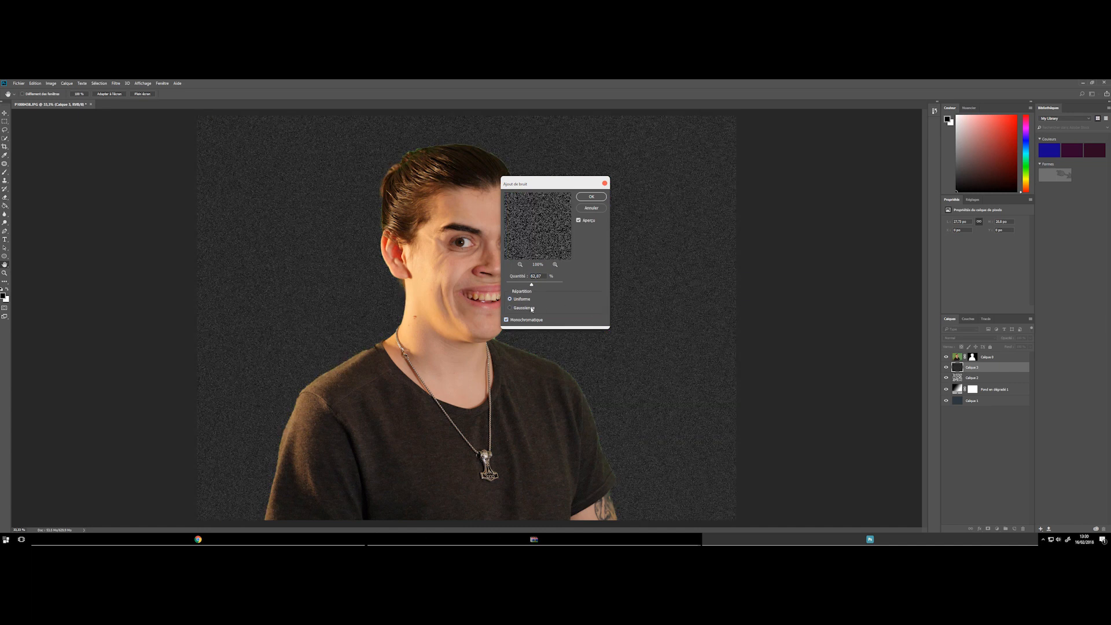
left_click(524, 308)
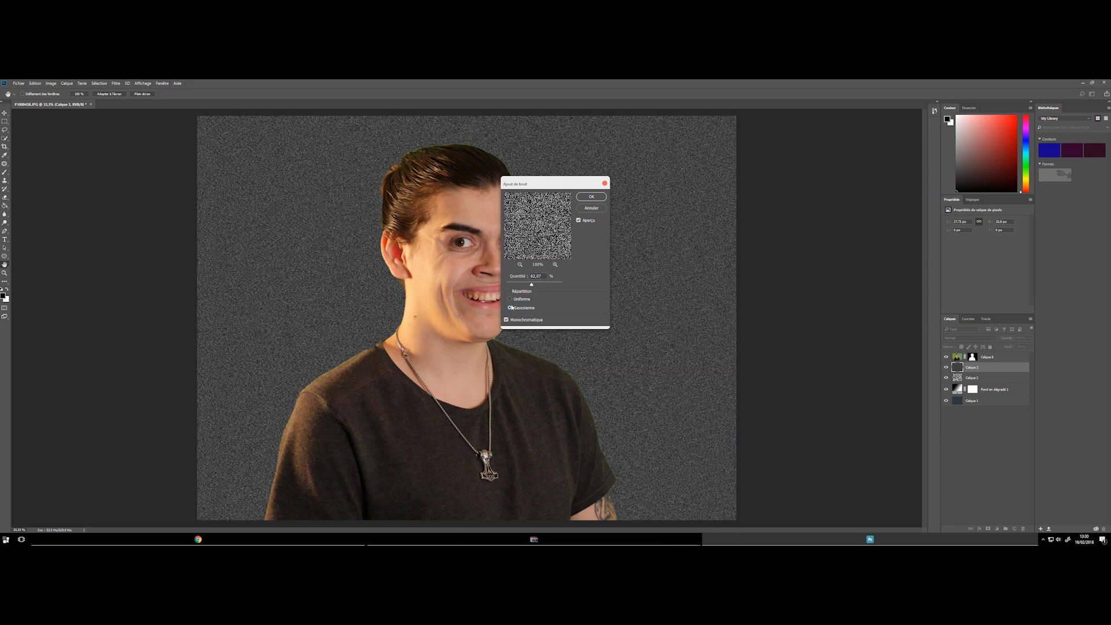
left_click(520, 300)
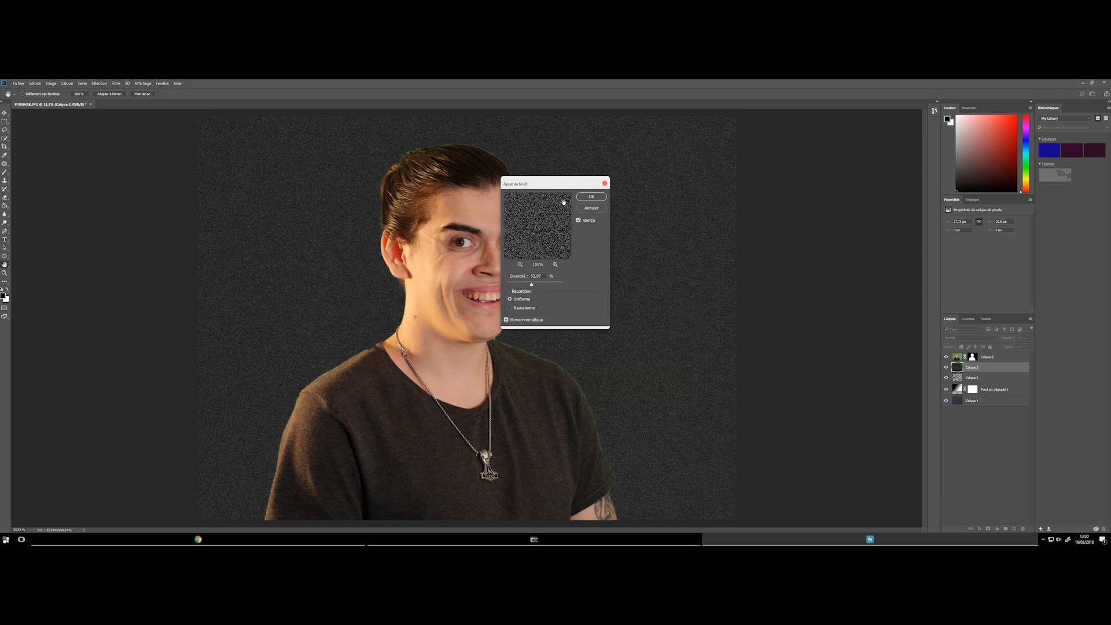
left_click(591, 197)
Step: Set the noise layer's blend mode to Overlay (Incrustation) and lower its opacity to about 30 %
left_click(971, 339)
left_click(975, 402)
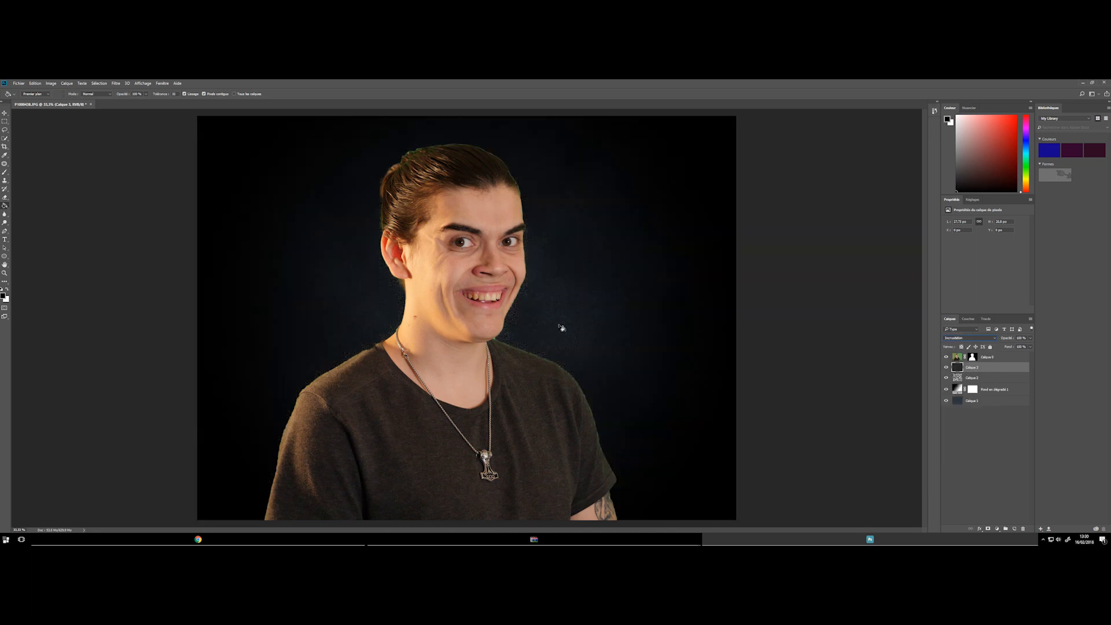
left_click(973, 338)
left_click(1018, 338)
left_click_drag(1013, 339, 1010, 339)
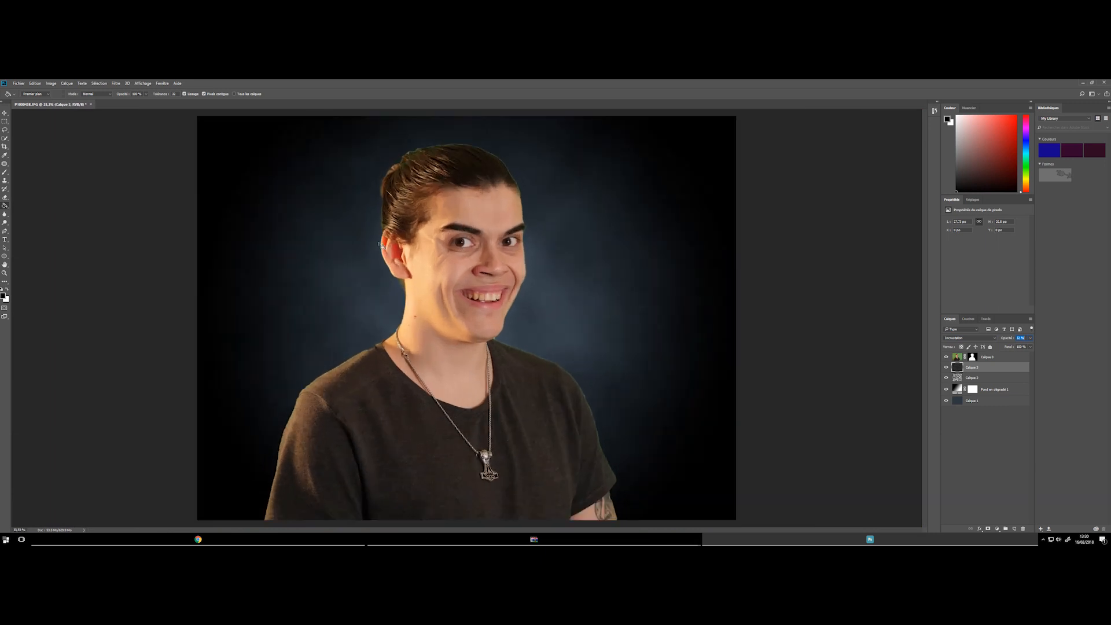
Step: Squash the man's layer with Content-Aware Scale towards the canvas's lower-left corner, to about 38 % width and 67 % height
left_click(995, 358)
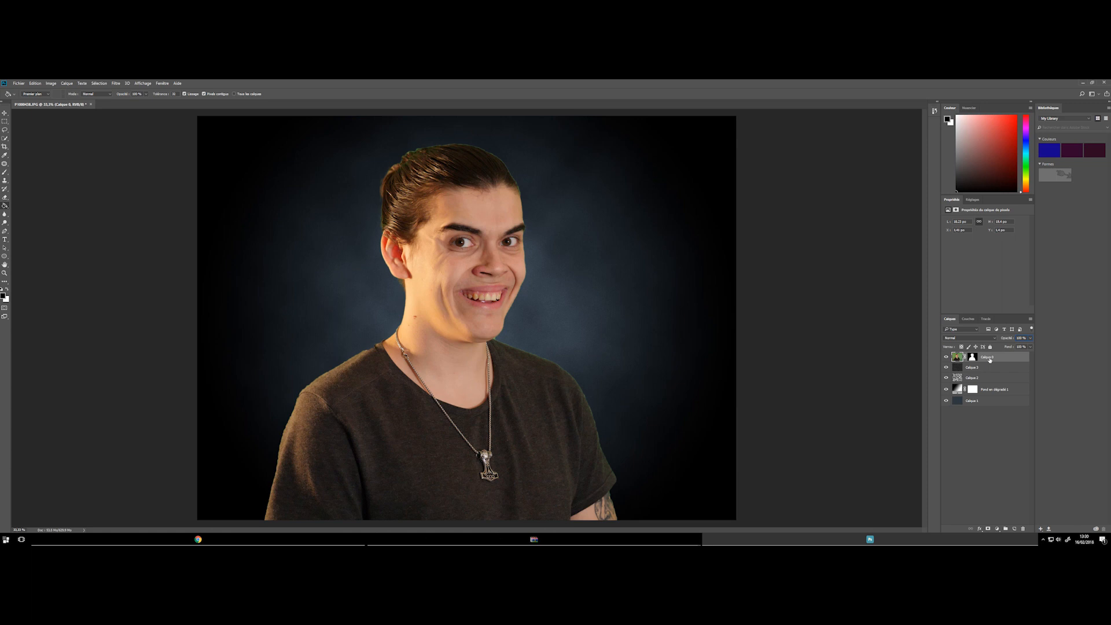
left_click(35, 84)
left_click(81, 199)
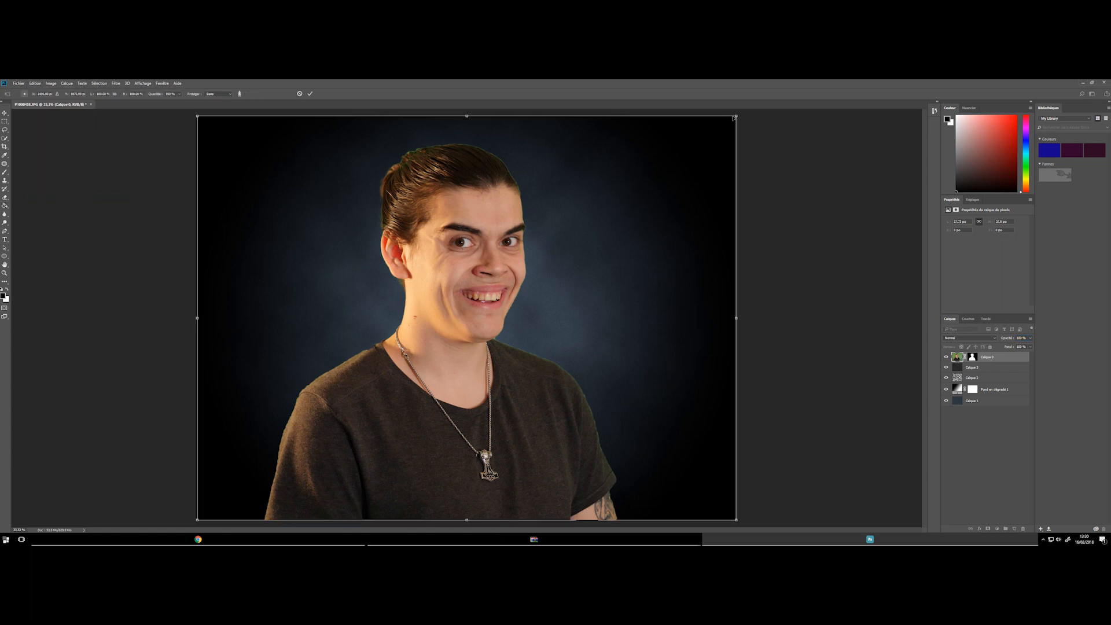
left_click_drag(722, 126, 405, 250)
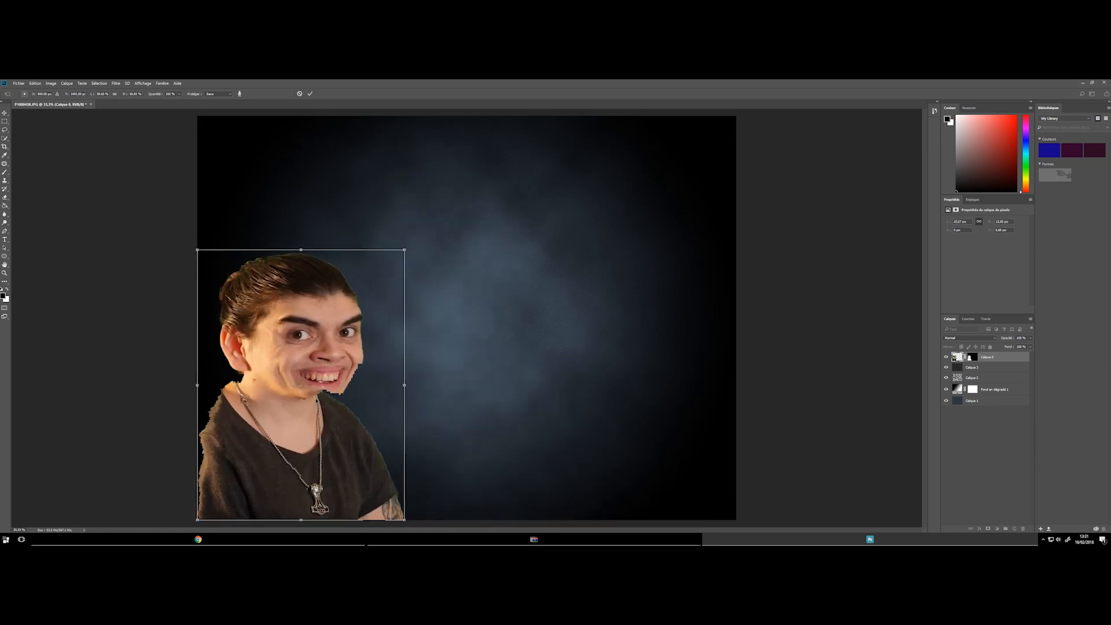
left_click(310, 94)
Step: Enlarge the distorted man to about 173 % with Free Transform and centre him on the canvas with his head fully in frame
key("ctrl+t")
left_click_drag(365, 279, 565, 236)
left_click_drag(613, 206, 688, 136)
left_click_drag(536, 180, 494, 189)
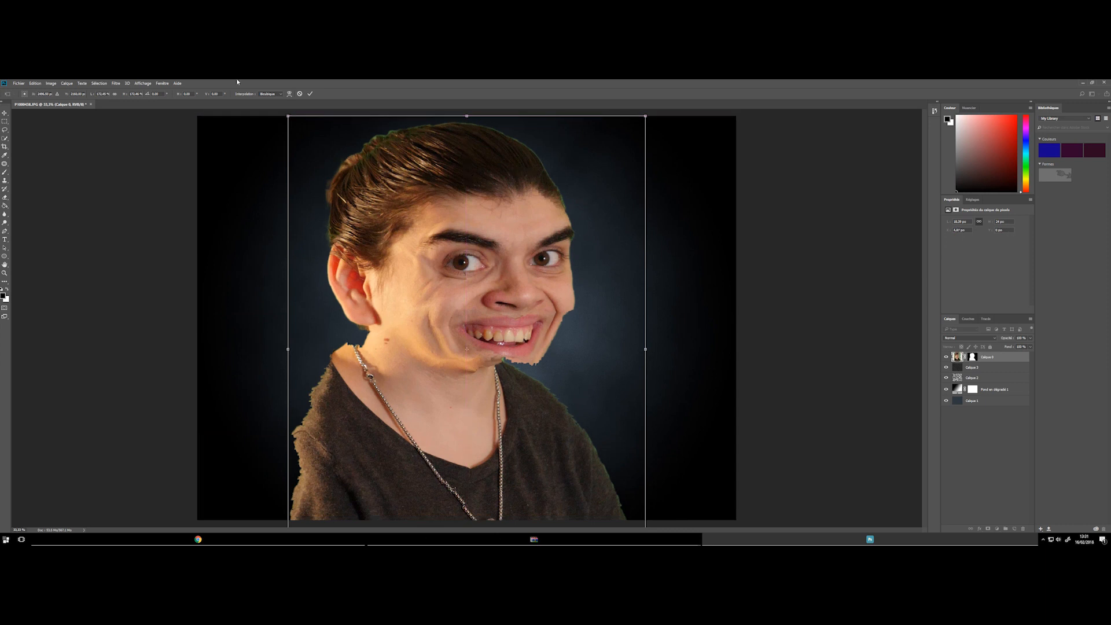
left_click(310, 94)
key("g")
Step: Add a Hue/Saturation (Teinte/Saturation) adjustment layer above the man and fully desaturate the image to black and white
left_click(997, 529)
left_click(1022, 453)
left_click_drag(985, 257, 841, 241)
Step: Add a Levels (Niveaux) adjustment layer on top of the stack and brighten the image's midtones and highlights
left_click(997, 530)
left_click(1021, 418)
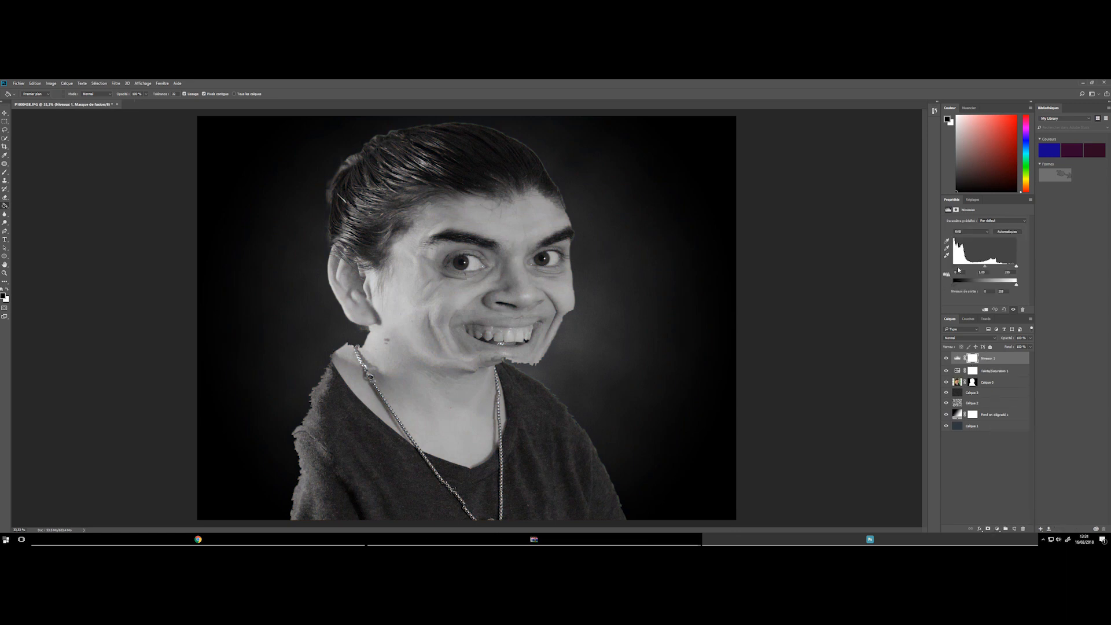
mouse_move(956, 266)
left_mouse_down()
mouse_move(1009, 268)
mouse_move(956, 269)
left_mouse_up()
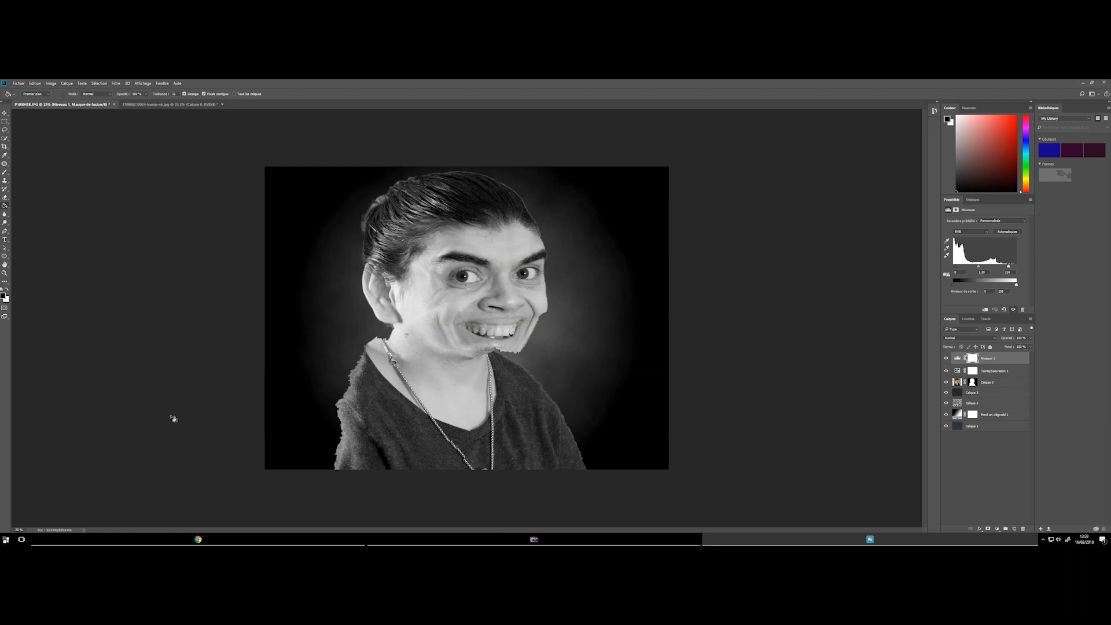
Step: Open the close-up green-screen photo of the man's face as a separate document
left_click(19, 82)
left_click(22, 96)
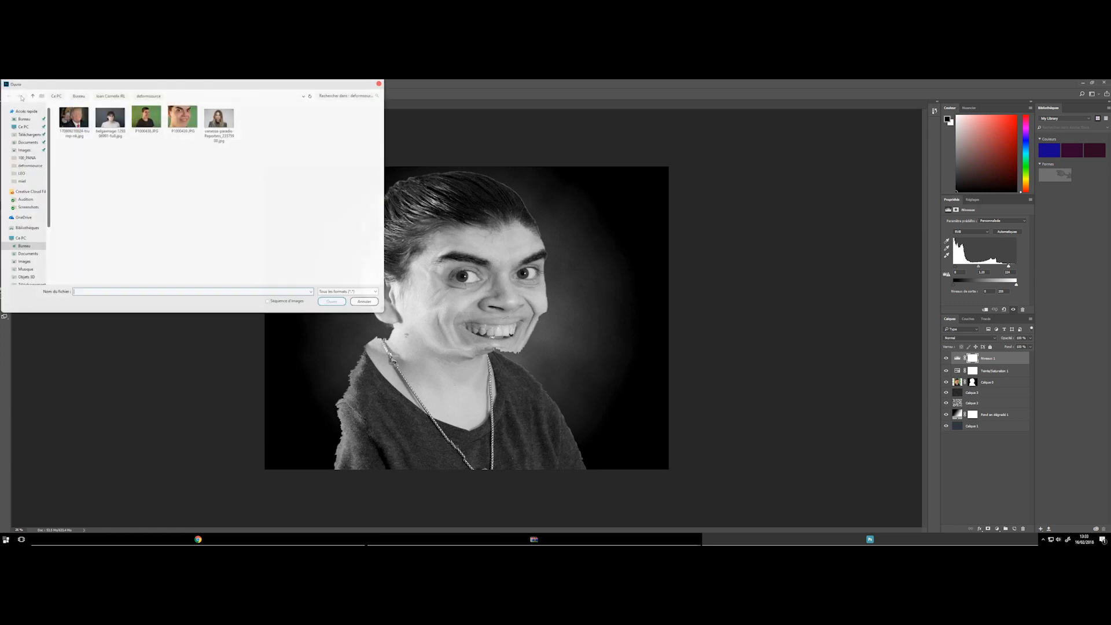
double_click(188, 122)
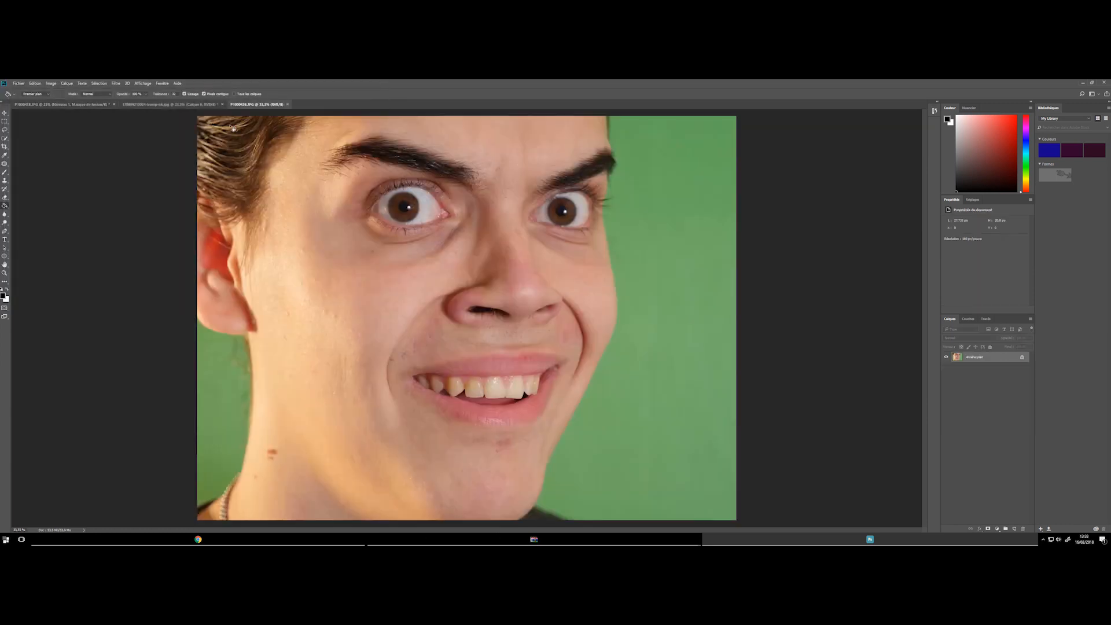